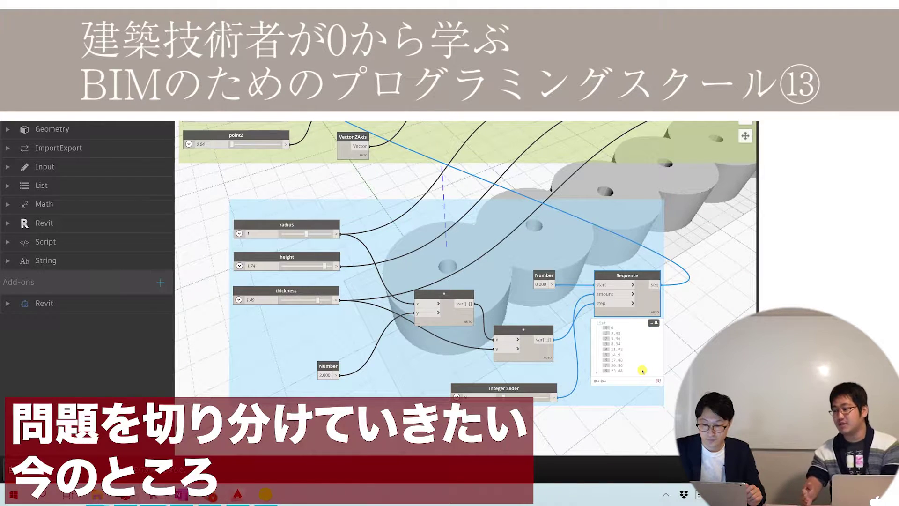
# Step: Collapse the Sequence node's list preview by unpinning its watch bubble
pyautogui.click(654, 322)
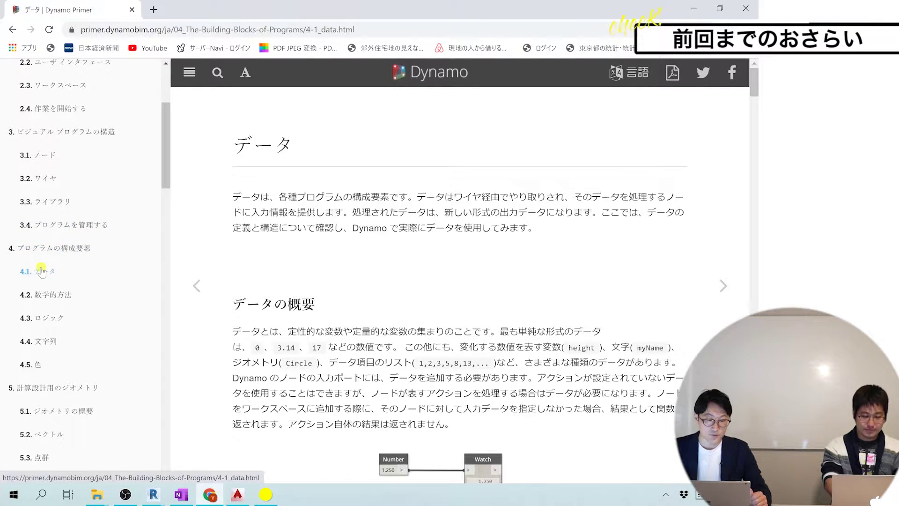
# Step: Scroll the Data page down to the 'データを使用して円柱の配列を作成する' exercise heading
pyautogui.scroll(-2, 311, 301)
pyautogui.scroll(-5, 311, 301)
pyautogui.scroll(-5, 345, 315)
pyautogui.scroll(-5, 358, 309)
pyautogui.scroll(-4, 358, 309)
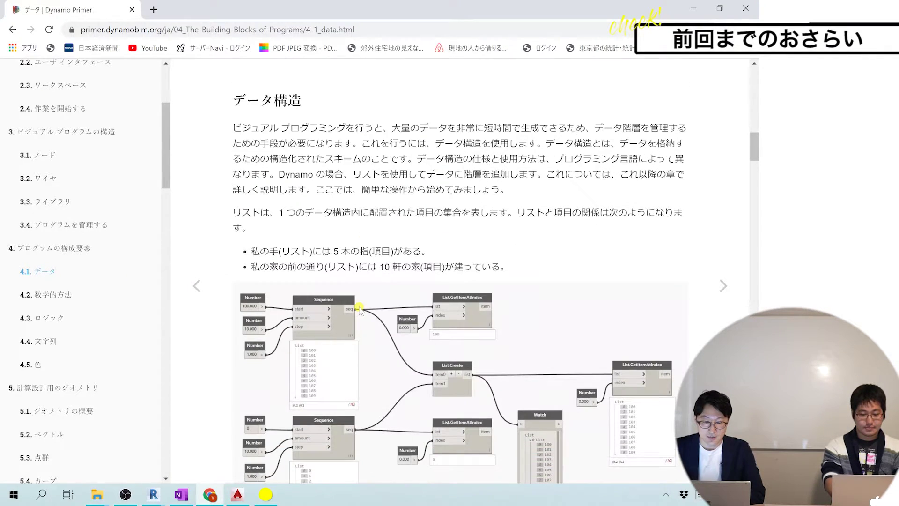
pyautogui.scroll(-1, 358, 309)
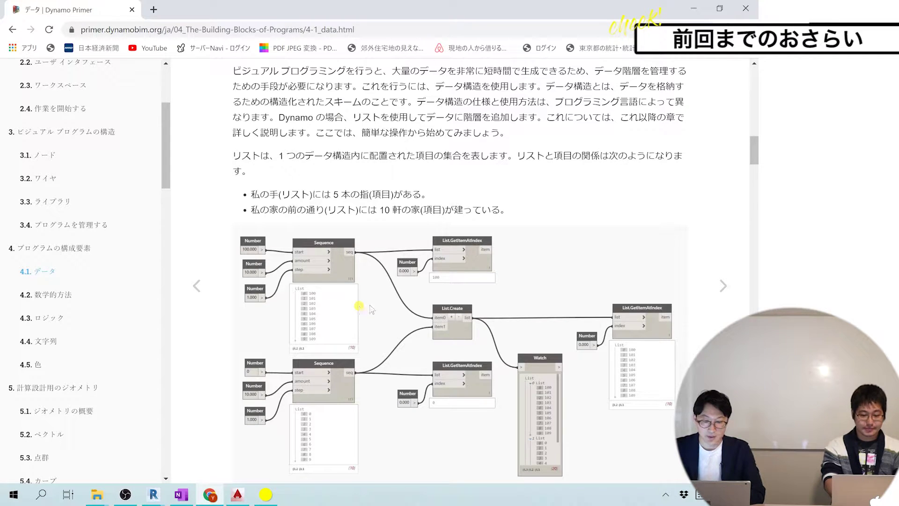
pyautogui.scroll(-3, 378, 304)
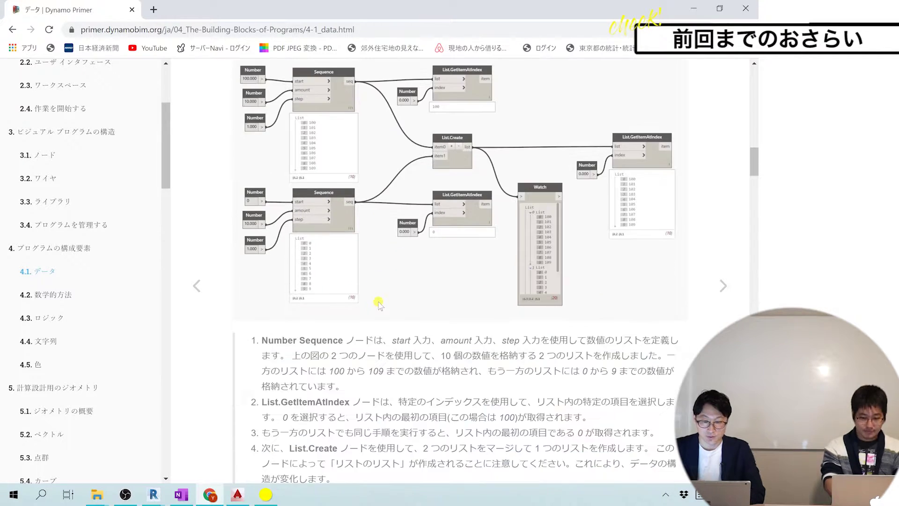
pyautogui.scroll(1, 379, 305)
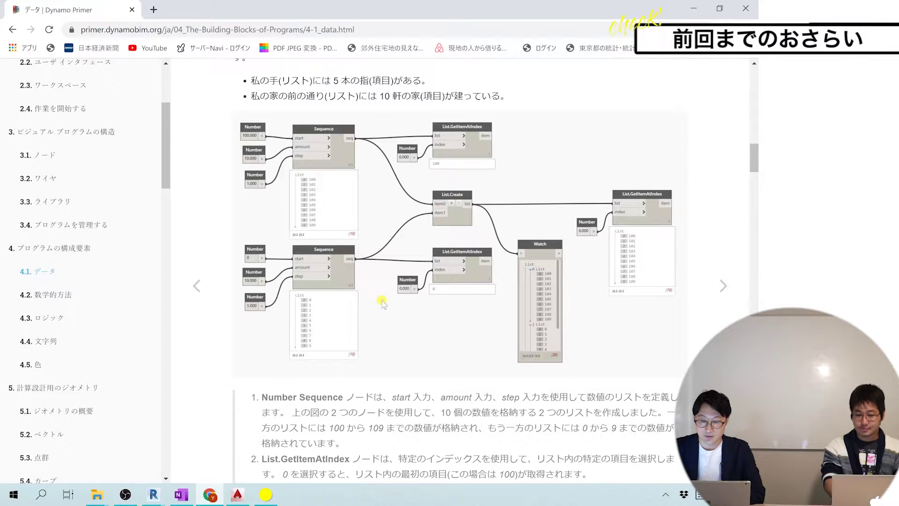
pyautogui.scroll(-1, 383, 300)
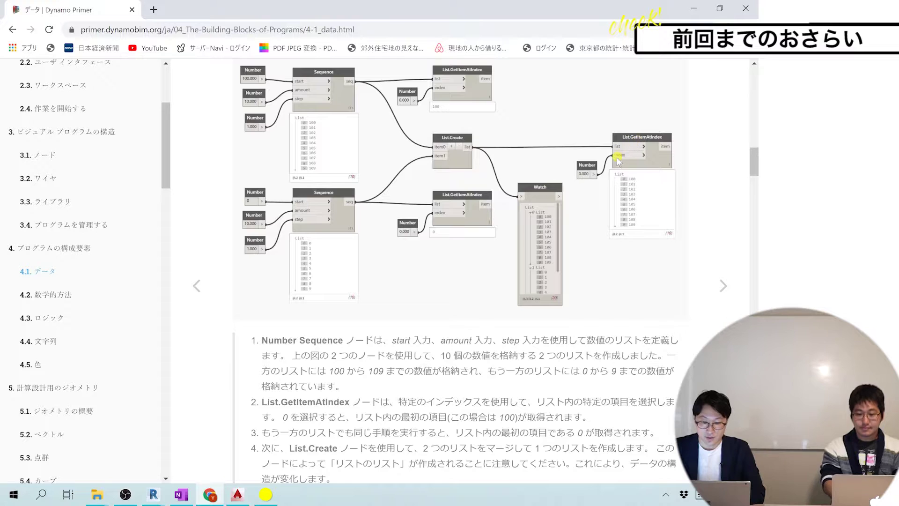
pyautogui.scroll(-2, 615, 162)
pyautogui.scroll(-9, 615, 162)
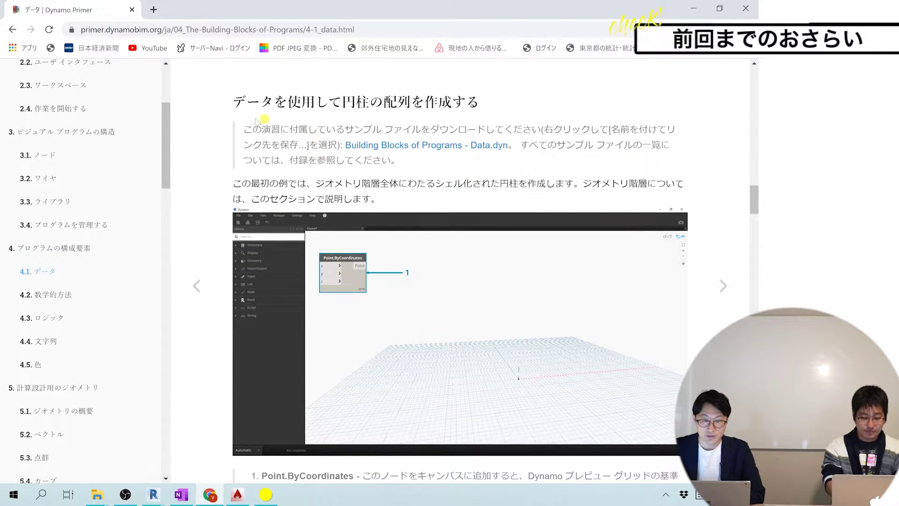
# Step: Highlight the cylinder-array exercise heading and read through its Point.ByCoordinates first step
pyautogui.moveTo(242, 104); pyautogui.dragTo(480, 107)
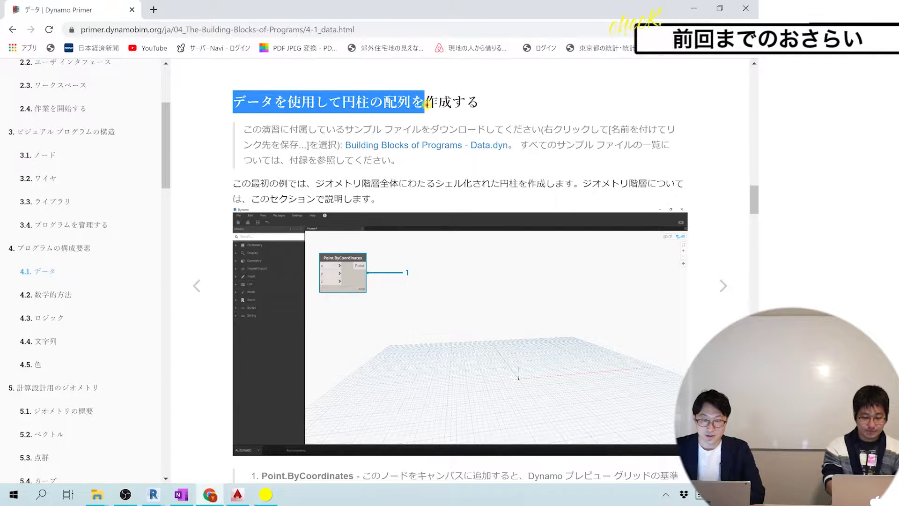
pyautogui.click(514, 118)
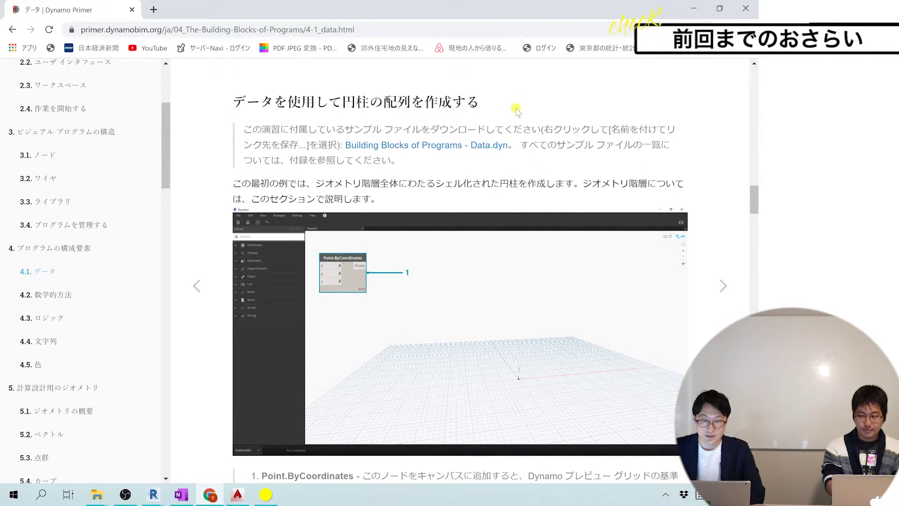
pyautogui.scroll(-1, 515, 120)
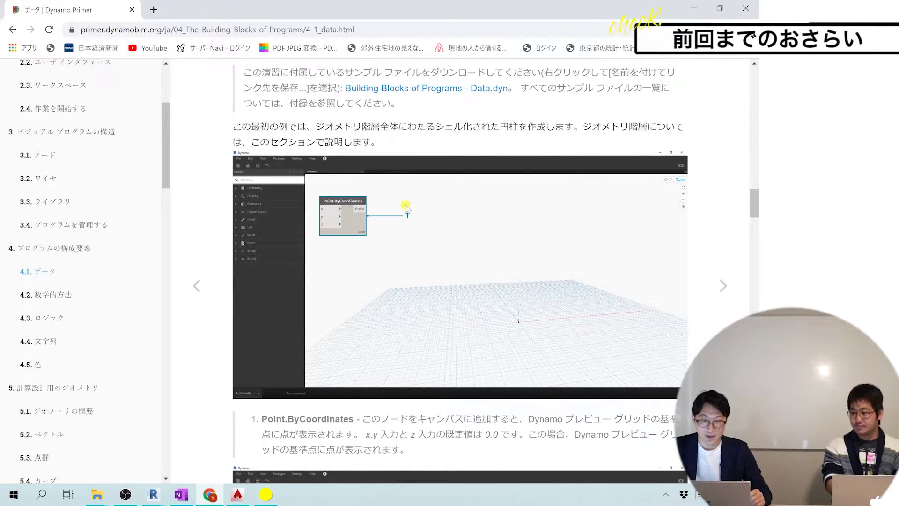
pyautogui.scroll(1, 409, 187)
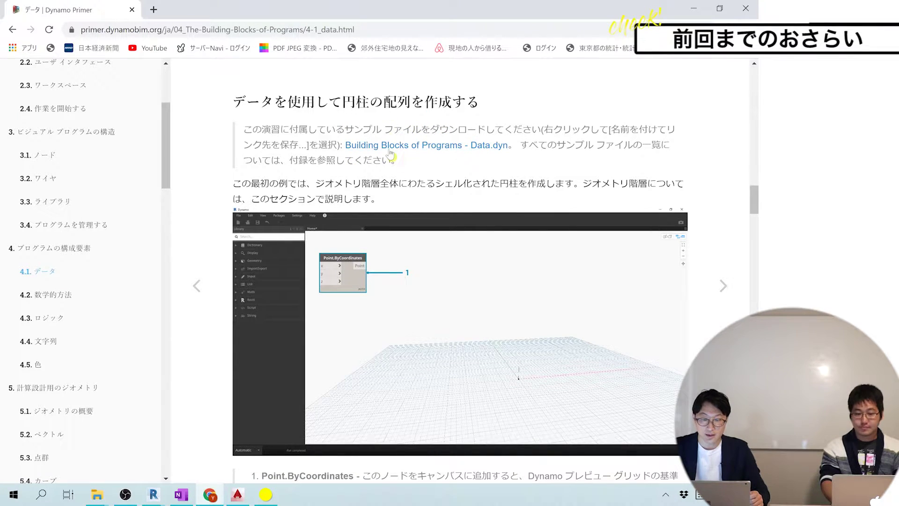
pyautogui.scroll(-1, 436, 164)
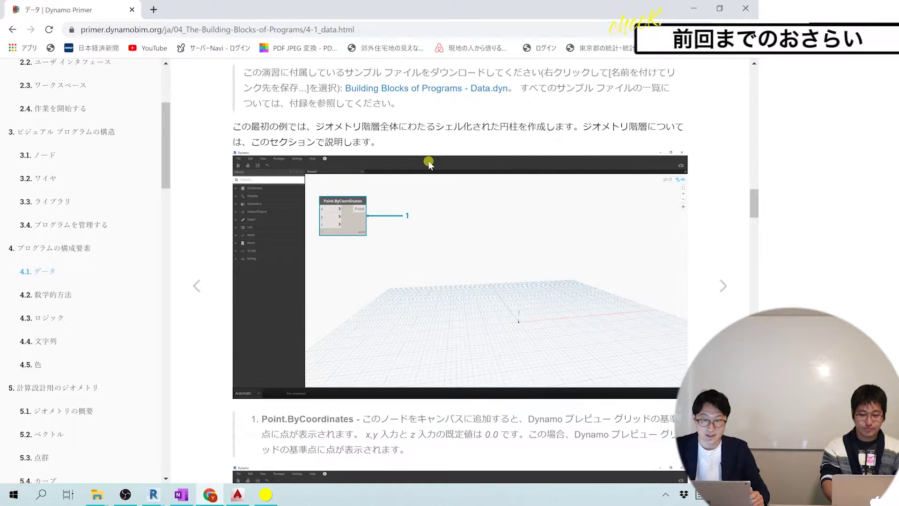
pyautogui.scroll(-1, 428, 168)
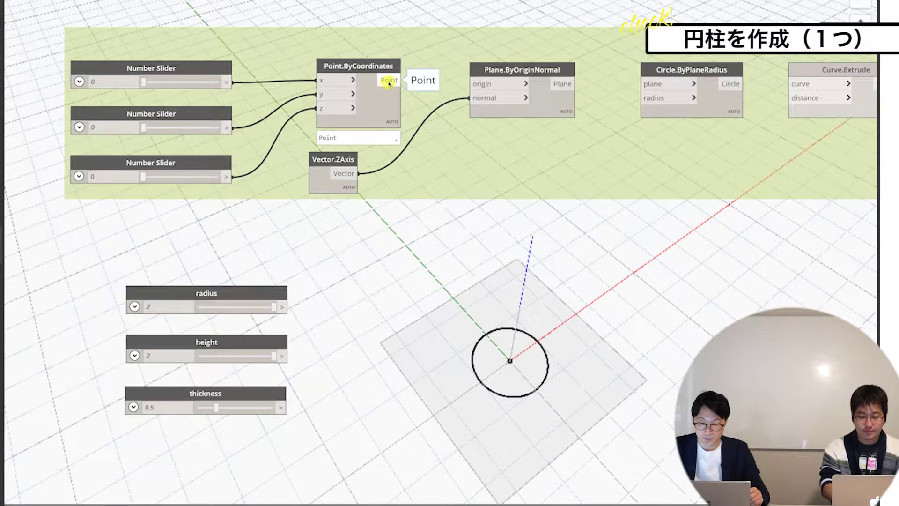
# Step: Wire Point.ByCoordinates' Point output into Plane.ByOriginNormal's origin input
pyautogui.click(389, 82)
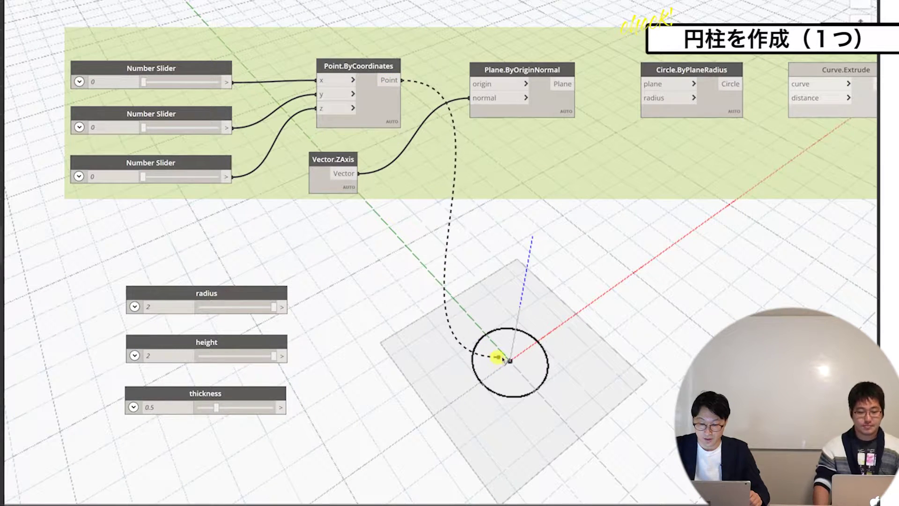
pyautogui.click(482, 85)
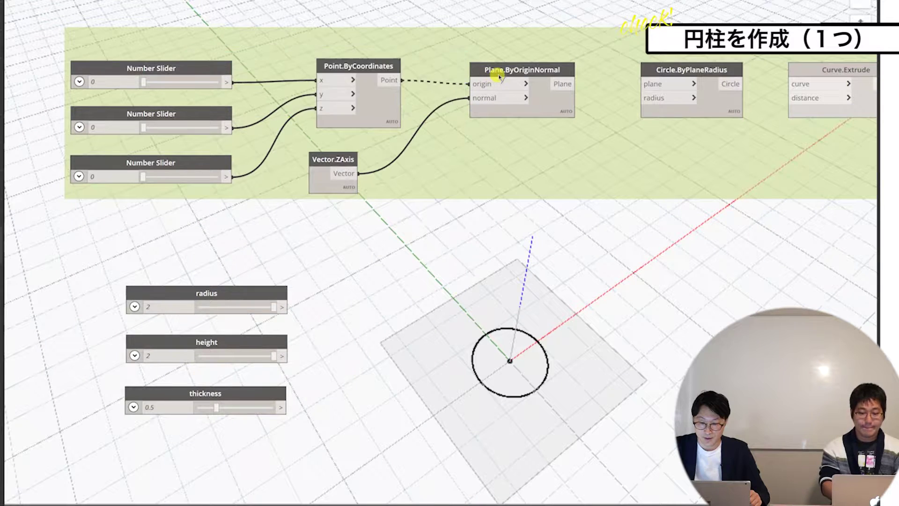
pyautogui.moveTo(483, 84)
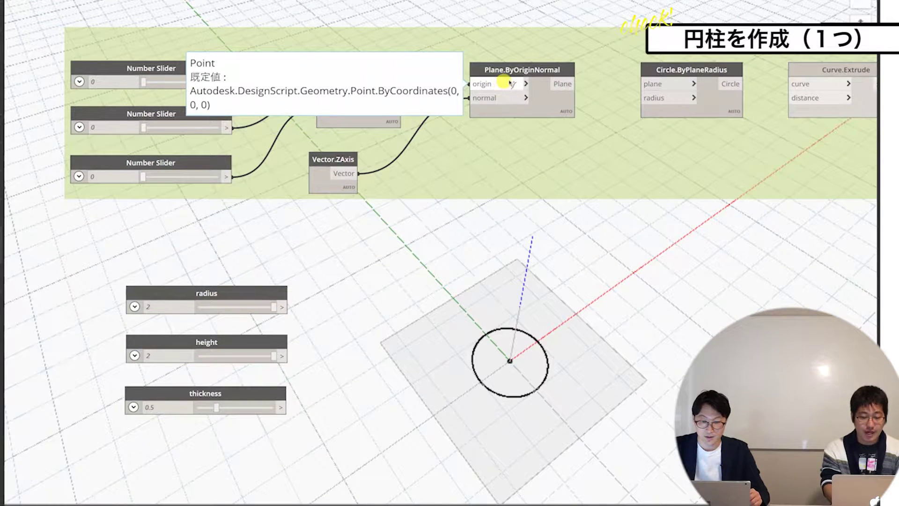
pyautogui.click(487, 84)
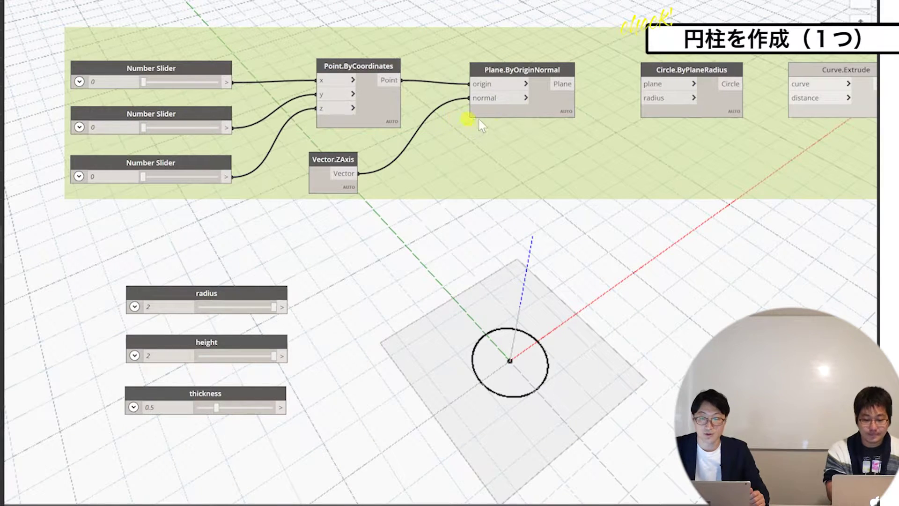
# Step: Connect Plane.ByOriginNormal's plane output to Circle.ByPlaneRadius's plane input and open the radius slider's rename box
pyautogui.moveTo(562, 148); pyautogui.dragTo(426, 143, button='middle')
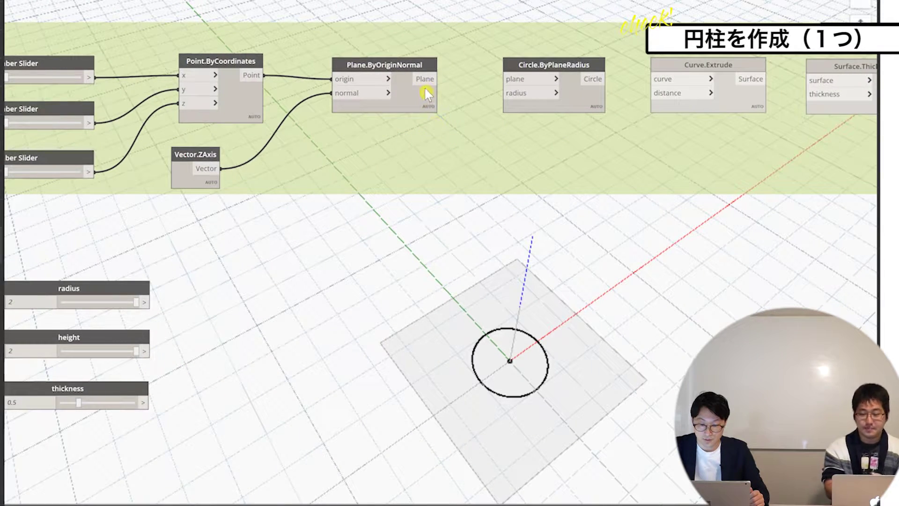
pyautogui.moveTo(424, 78); pyautogui.dragTo(510, 79)
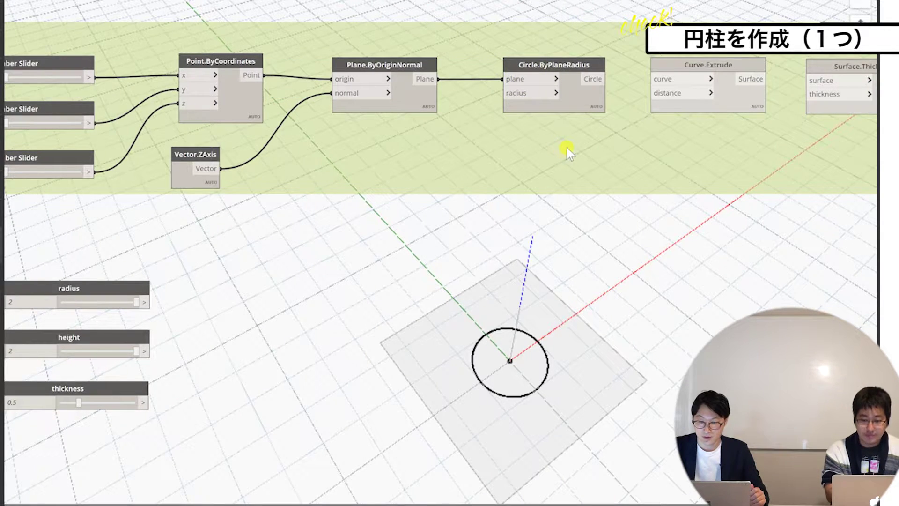
pyautogui.moveTo(467, 192); pyautogui.dragTo(514, 182, button='middle')
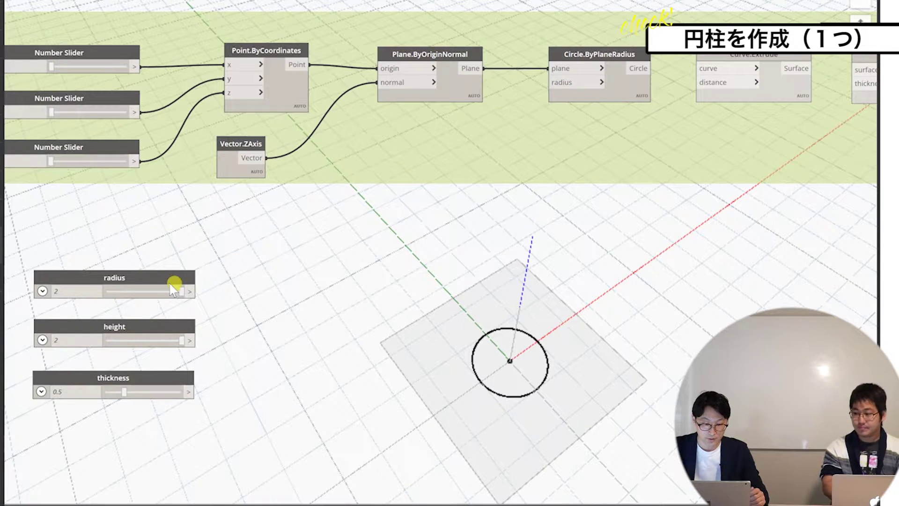
pyautogui.doubleClick(113, 278)
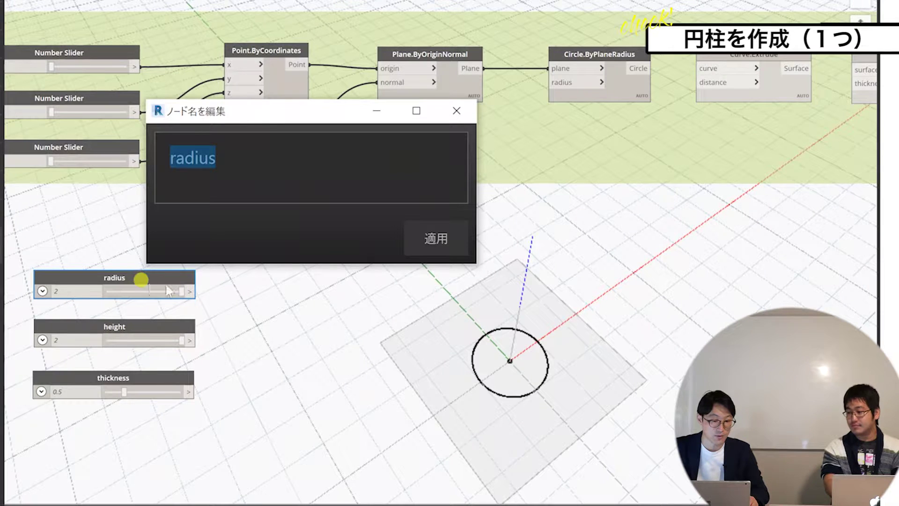
# Step: Keep the name 'radius' and wire that slider into Circle.ByPlaneRadius's radius, testing the circle size
pyautogui.click(417, 242)
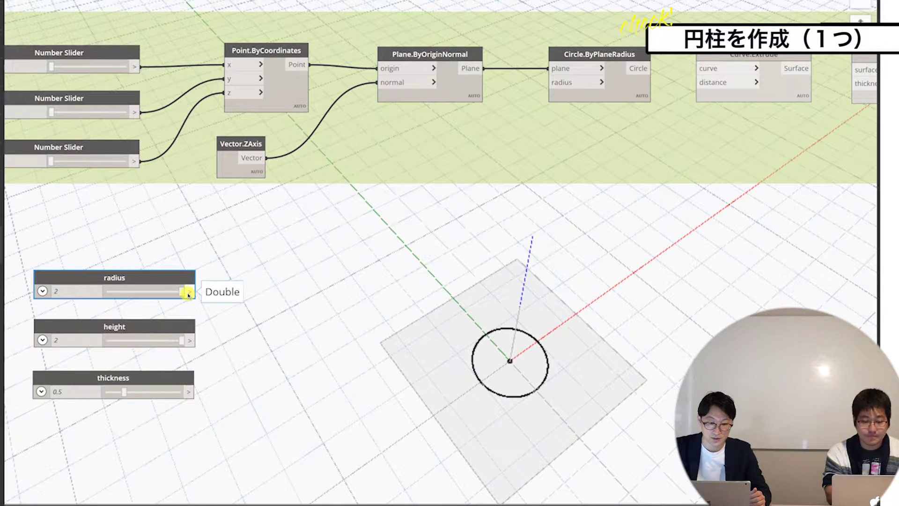
pyautogui.moveTo(190, 294); pyautogui.dragTo(556, 83)
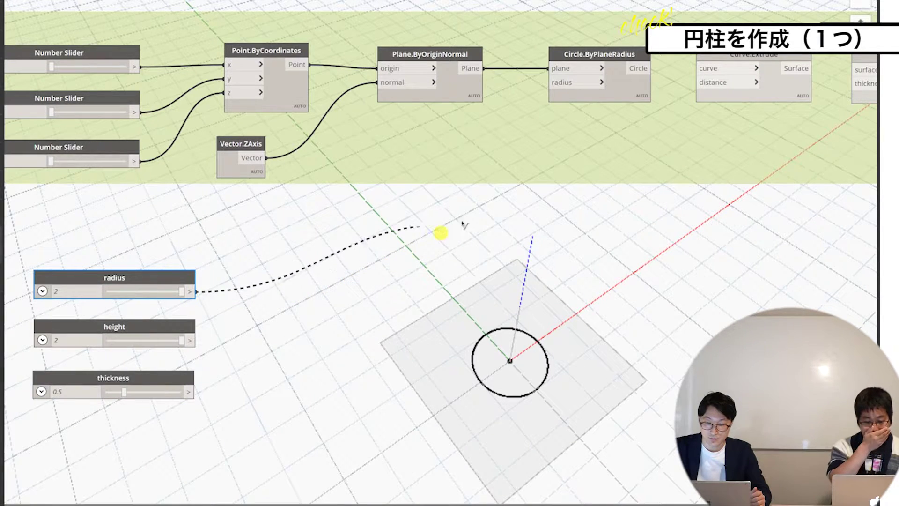
pyautogui.click(557, 84)
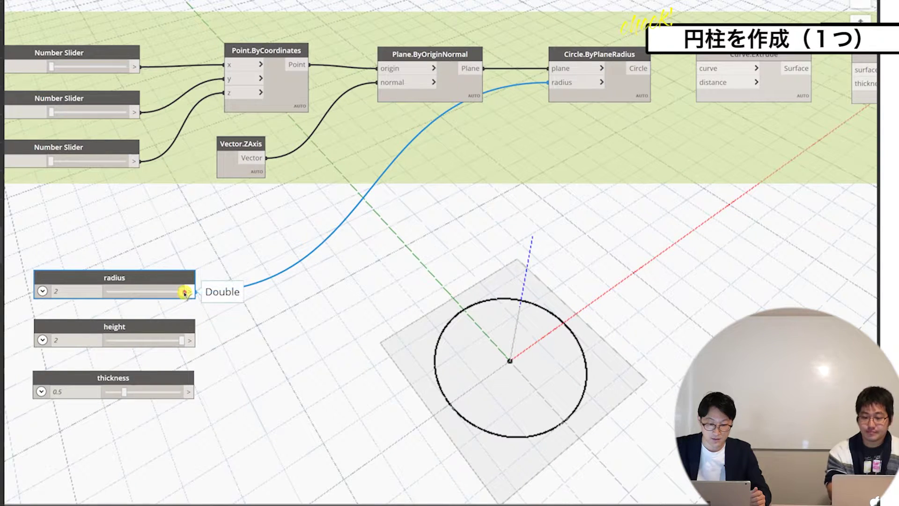
pyautogui.moveTo(184, 294)
pyautogui.mouseDown()
pyautogui.moveTo(174, 294)
pyautogui.moveTo(196, 297)
pyautogui.mouseUp()
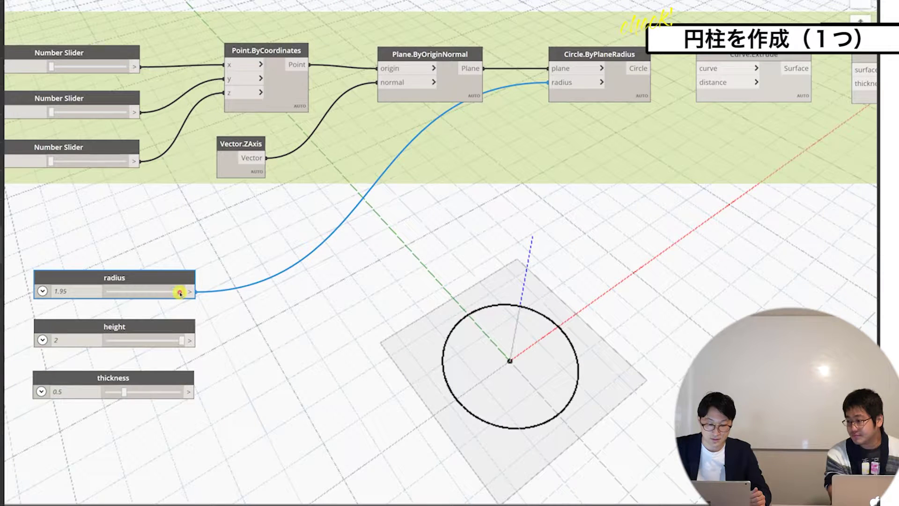
pyautogui.click(202, 295)
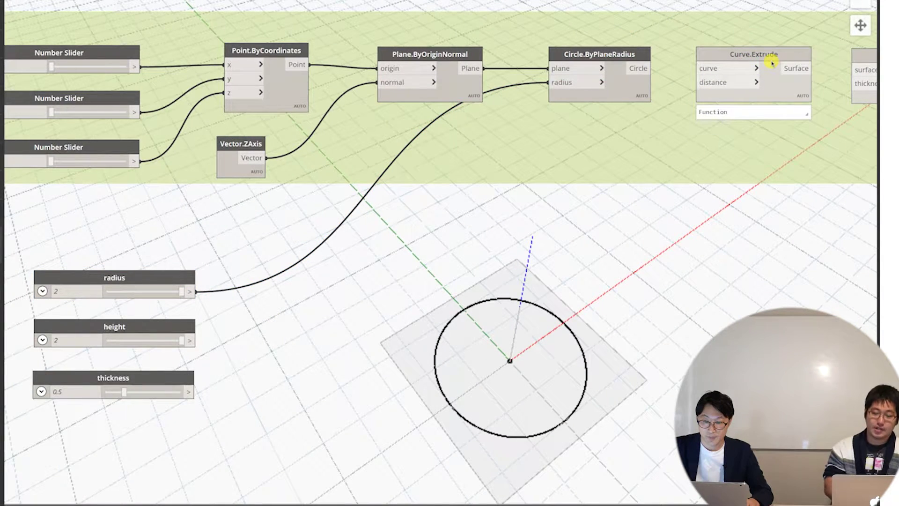
# Step: Connect Circle.ByPlaneRadius's circle output to Curve.Extrude's curve input
pyautogui.click(645, 71)
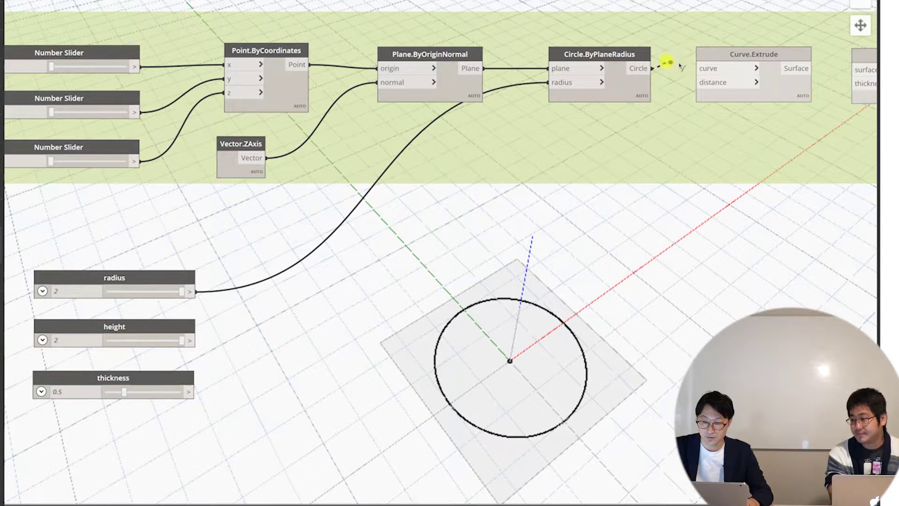
pyautogui.click(707, 68)
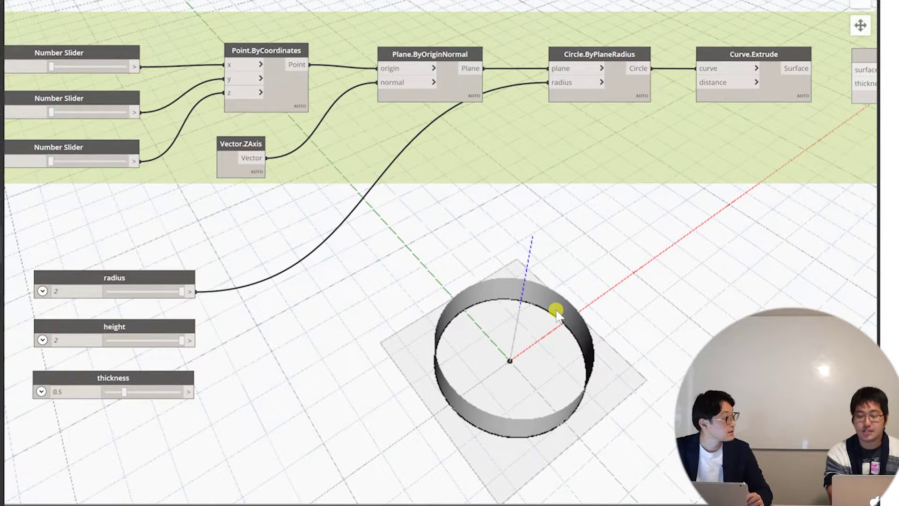
pyautogui.hscroll(5, 523, 185)
pyautogui.hscroll(-2, 543, 173)
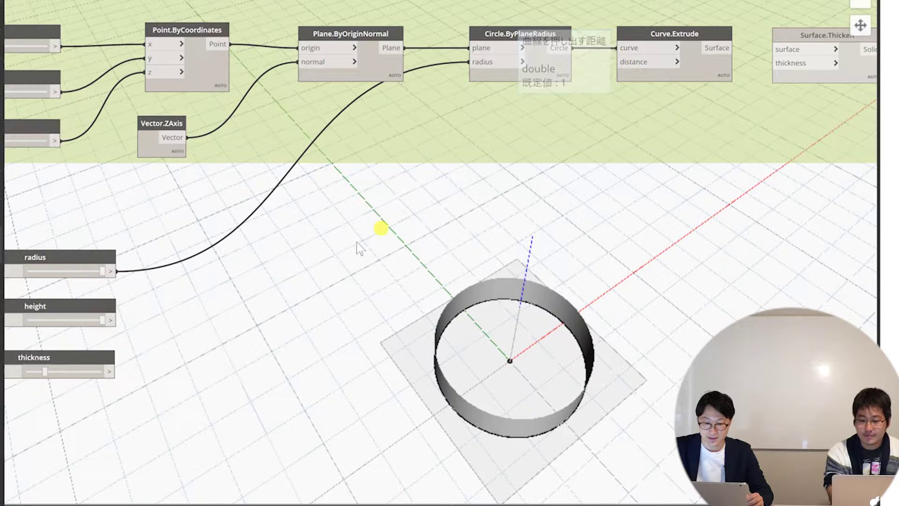
pyautogui.hscroll(-3, 392, 220)
pyautogui.scroll(-2, 392, 221)
# Step: Wire the height slider (2) into Curve.Extrude's distance, giving a 2-unit-tall open cylinder
pyautogui.moveTo(157, 295); pyautogui.dragTo(668, 40)
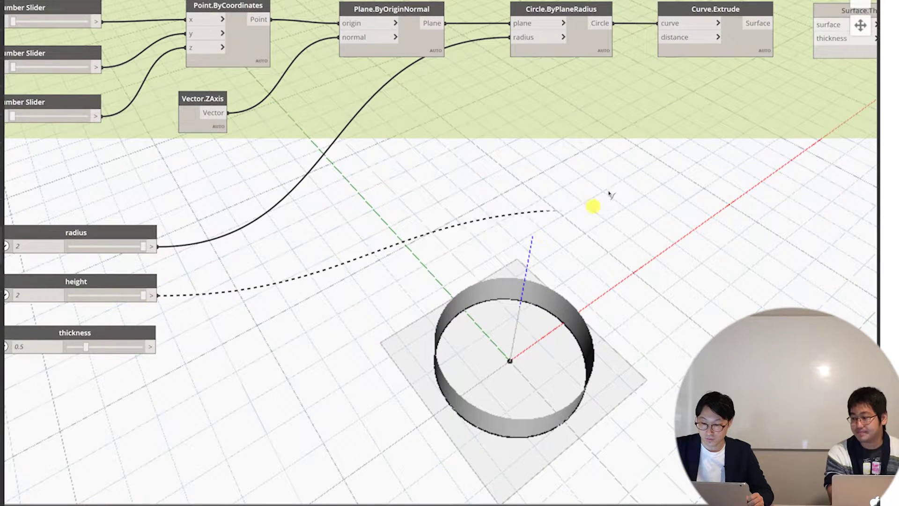
pyautogui.click(669, 38)
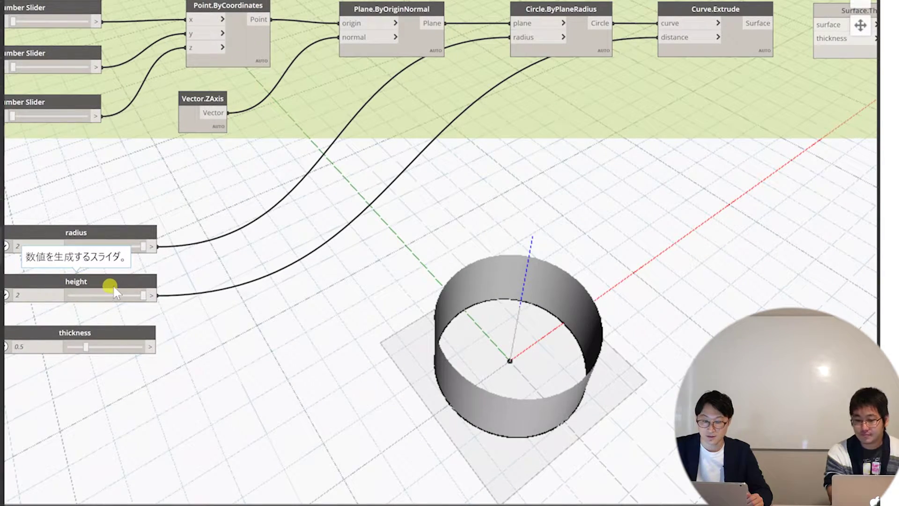
pyautogui.hscroll(5, 628, 117)
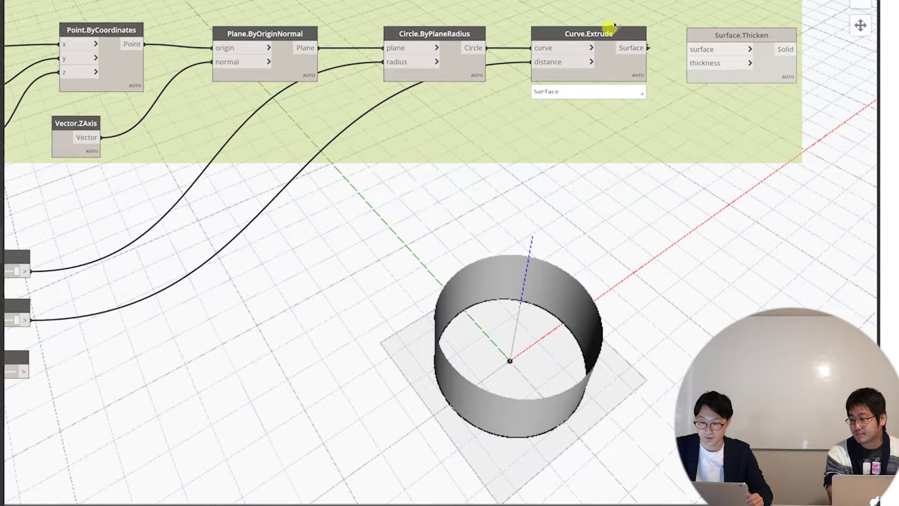
# Step: Feed the extruded surface and the thickness slider into Surface.Thicken
pyautogui.moveTo(646, 47); pyautogui.dragTo(662, 38)
pyautogui.click(692, 51)
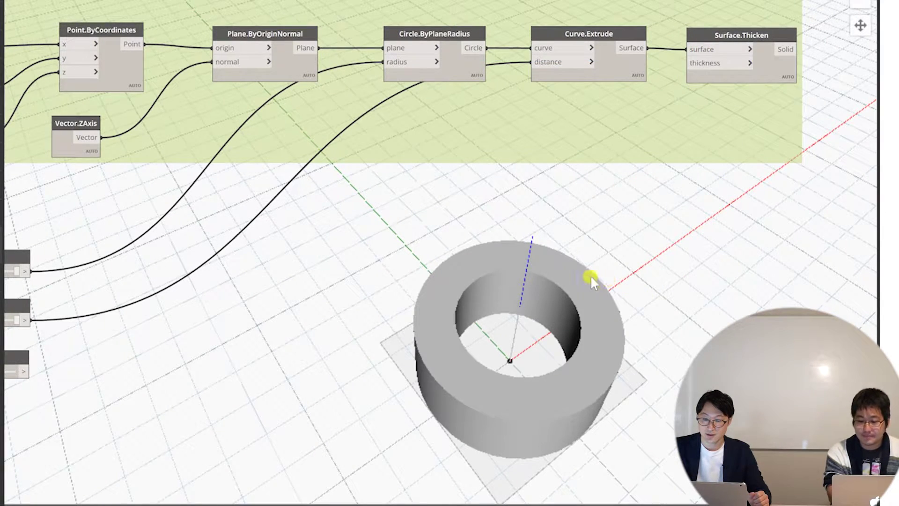
pyautogui.moveTo(705, 62)
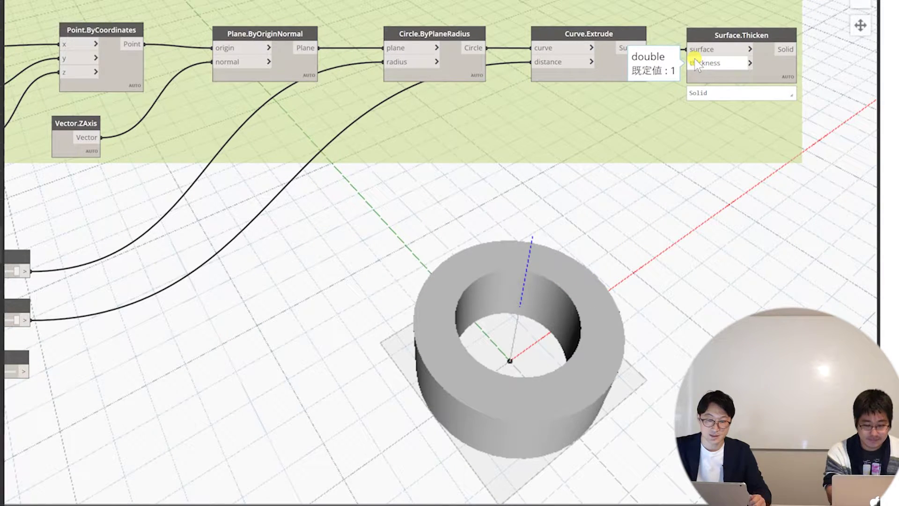
pyautogui.moveTo(694, 58)
pyautogui.mouseDown()
pyautogui.moveTo(445, 177)
pyautogui.moveTo(128, 275)
pyautogui.moveTo(174, 289)
pyautogui.mouseUp()
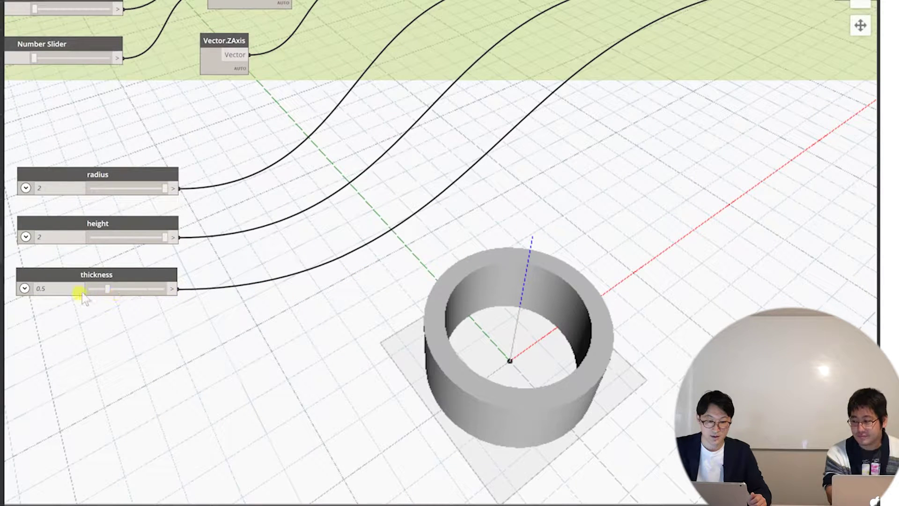
pyautogui.scroll(-2, 197, 229)
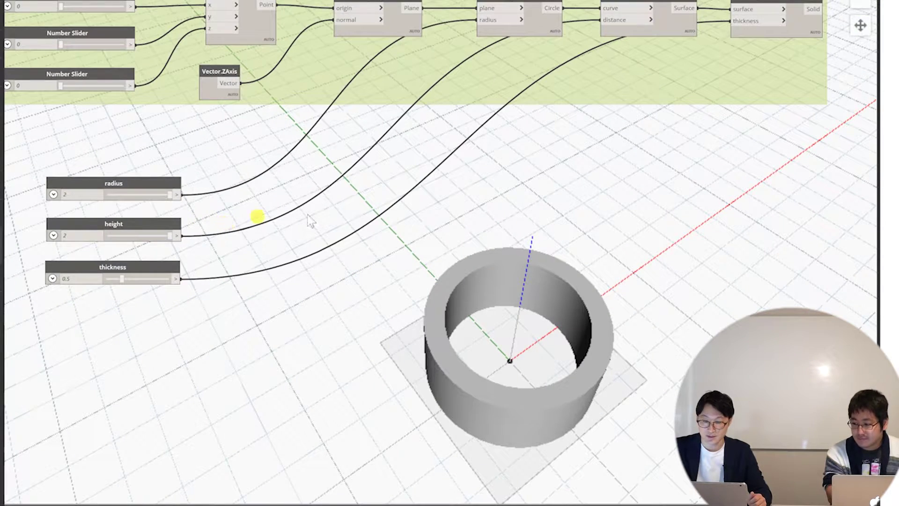
pyautogui.scroll(-2, 430, 170)
pyautogui.scroll(2, 351, 319)
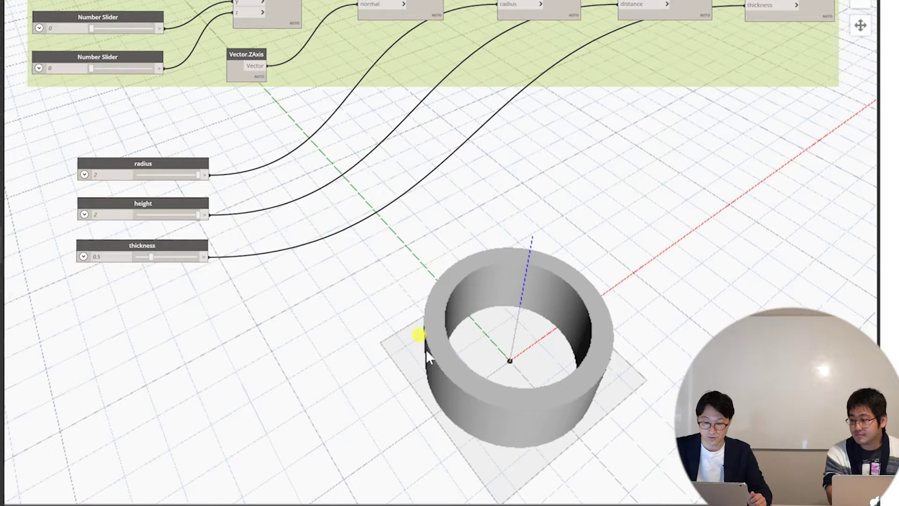
pyautogui.scroll(-1, 562, 323)
pyautogui.scroll(1, 461, 299)
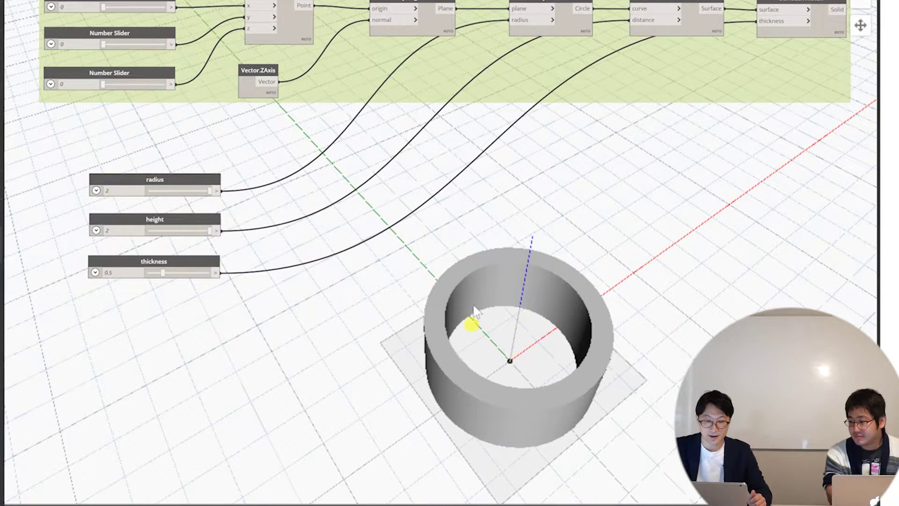
pyautogui.scroll(1, 349, 243)
pyautogui.scroll(-1, 342, 251)
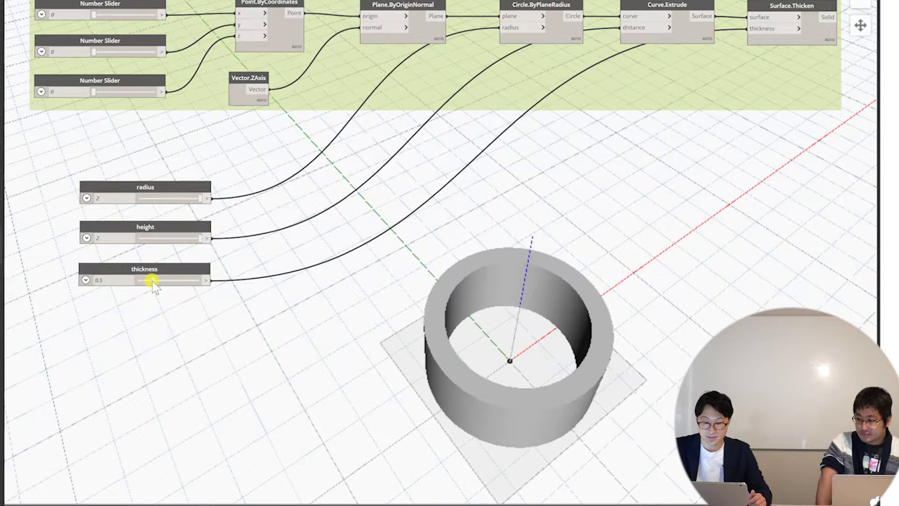
# Step: Drag the thickness slider to 0.81 to thicken the ring's wall
pyautogui.moveTo(154, 280); pyautogui.dragTo(160, 280)
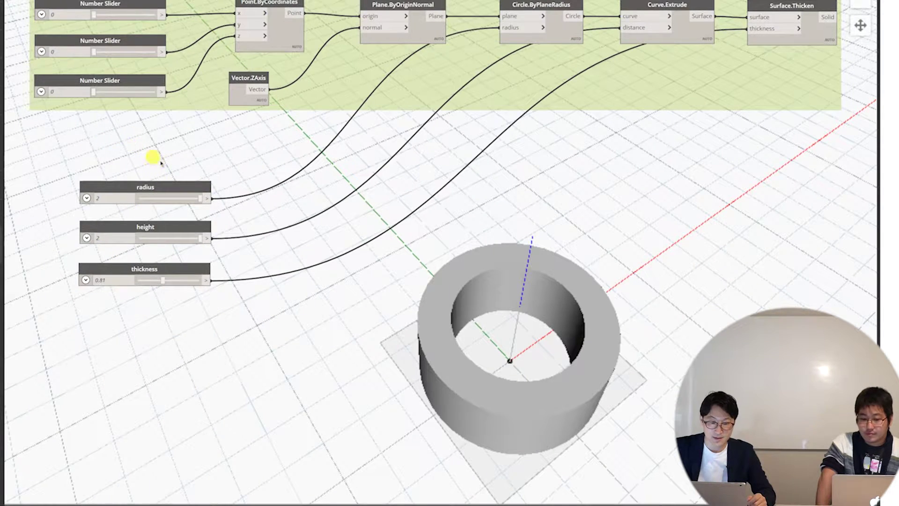
pyautogui.moveTo(150, 157); pyautogui.dragTo(198, 185, button='middle')
pyautogui.scroll(2, 141, 166)
pyautogui.scroll(3, 138, 164)
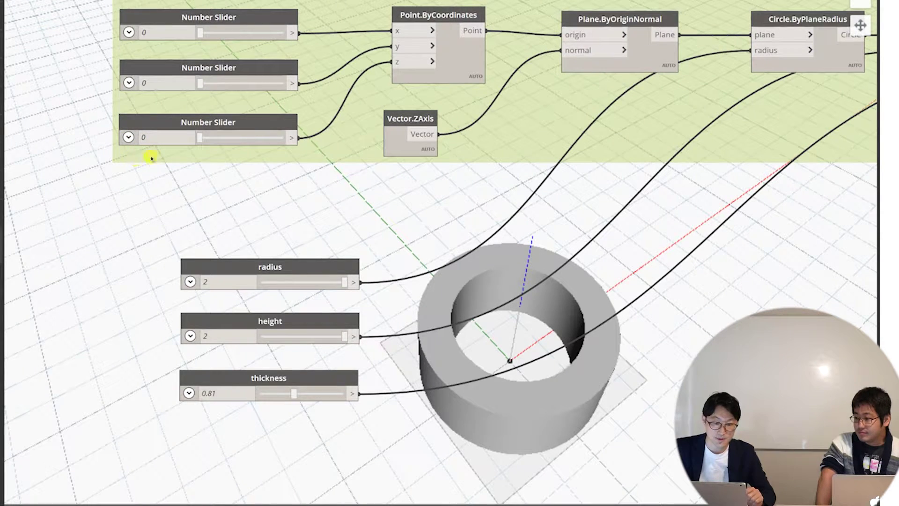
pyautogui.click(129, 137)
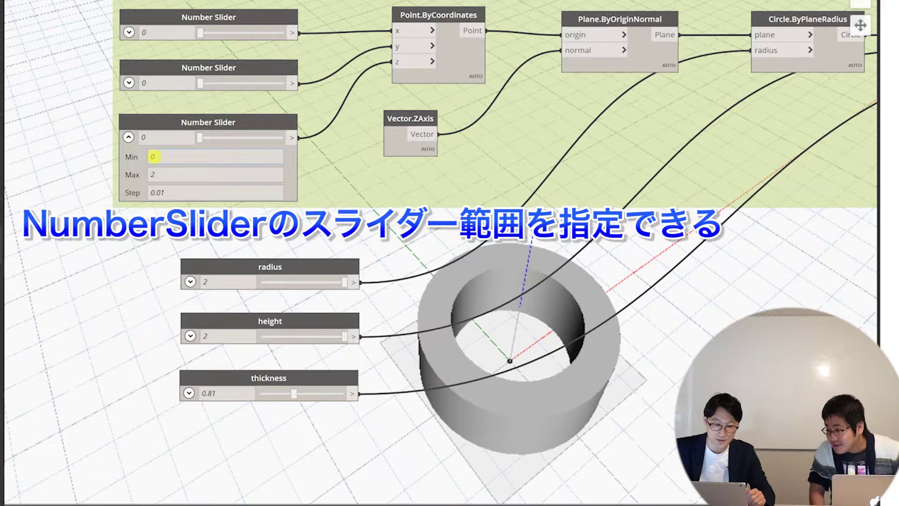
pyautogui.click(155, 156)
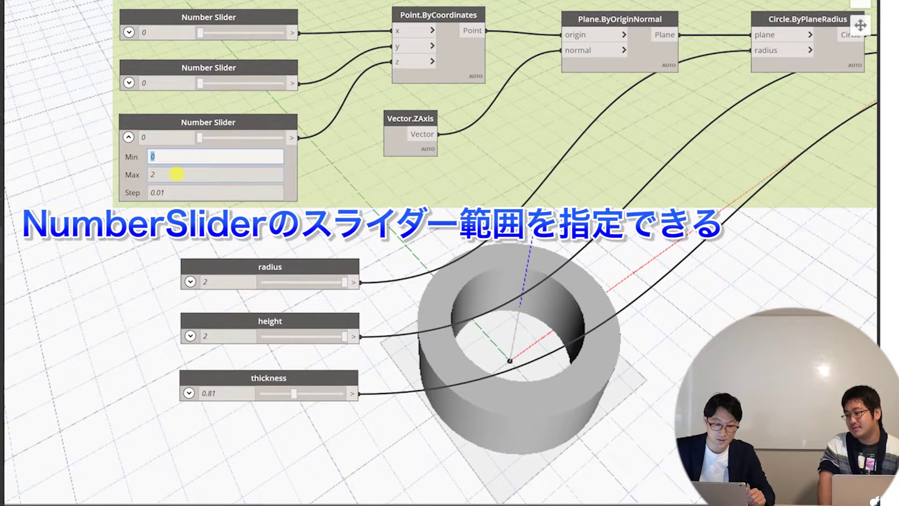
pyautogui.click(177, 175)
pyautogui.click(194, 195)
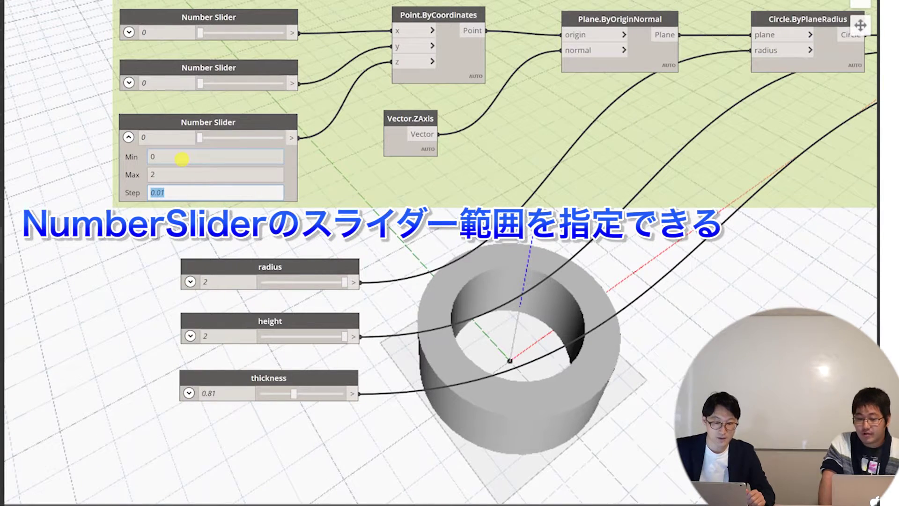
pyautogui.click(182, 158)
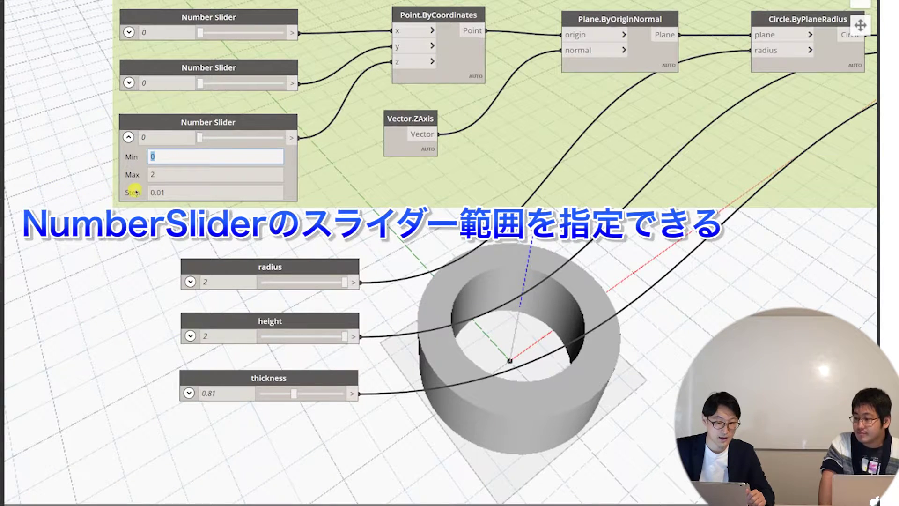
pyautogui.click(157, 178)
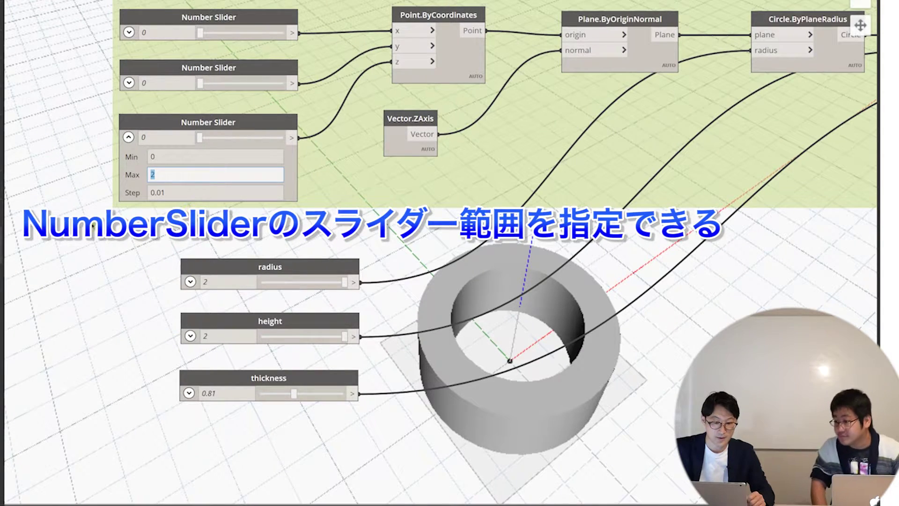
pyautogui.click(160, 199)
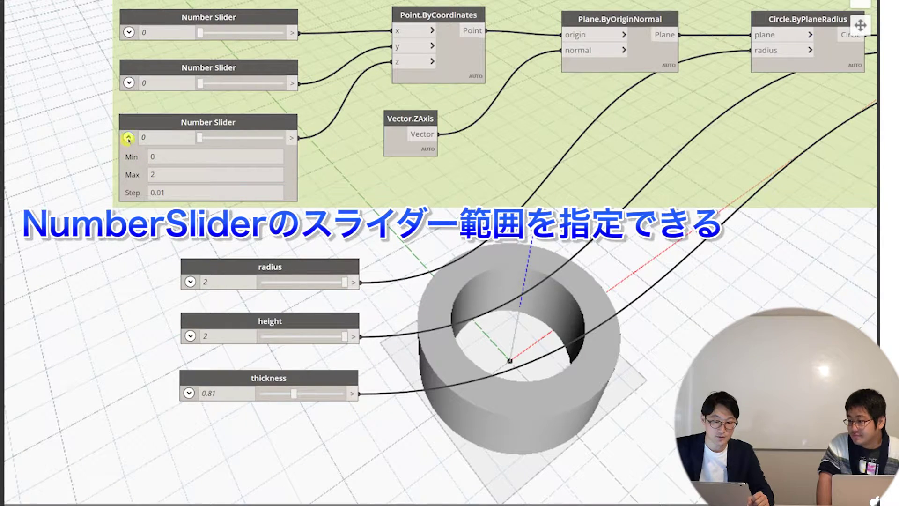
pyautogui.click(129, 137)
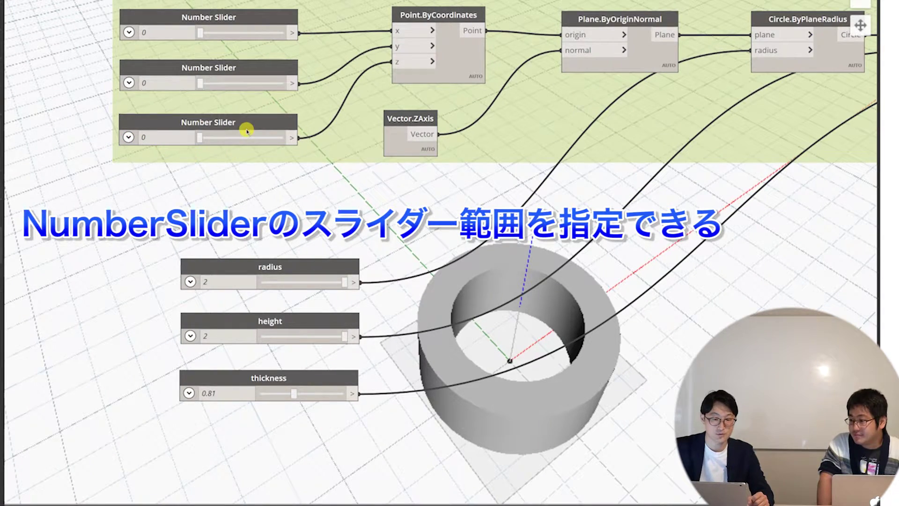
pyautogui.click(189, 393)
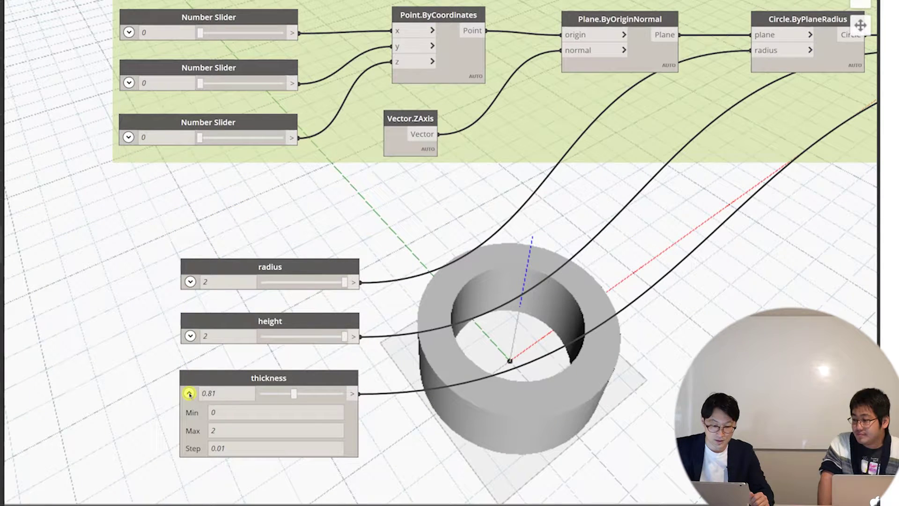
pyautogui.click(189, 393)
pyautogui.scroll(-1, 351, 345)
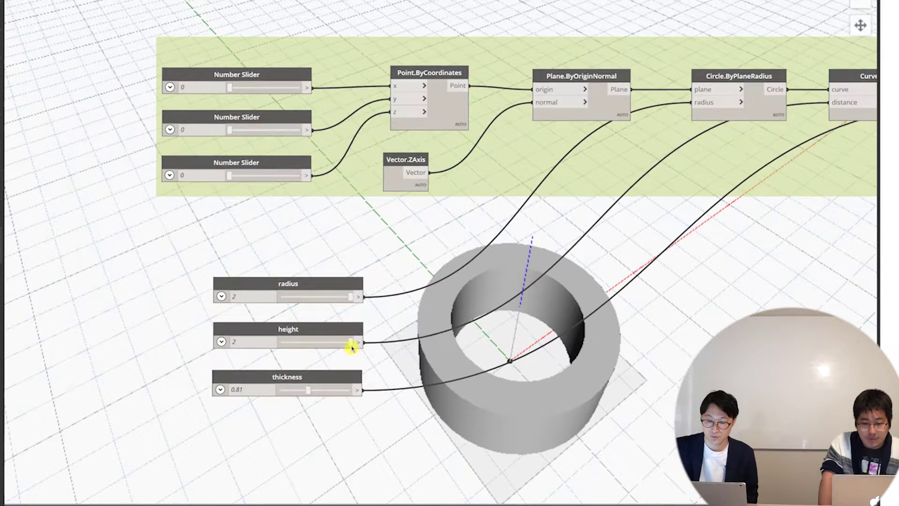
pyautogui.scroll(-1, 356, 345)
pyautogui.scroll(-1, 472, 343)
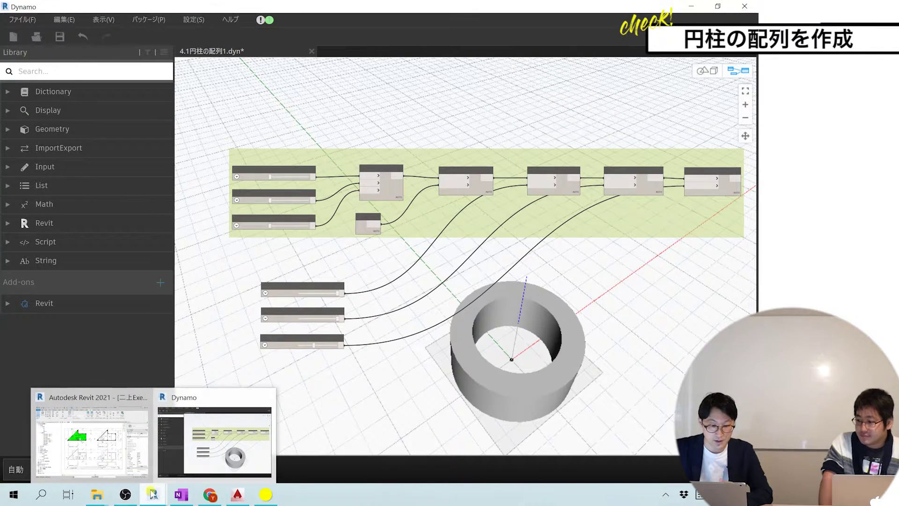
# Step: Open 4.1円柱の配列2.dyn and disconnect the Sequence wire from Point.ByCoordinates' x input
pyautogui.click(36, 37)
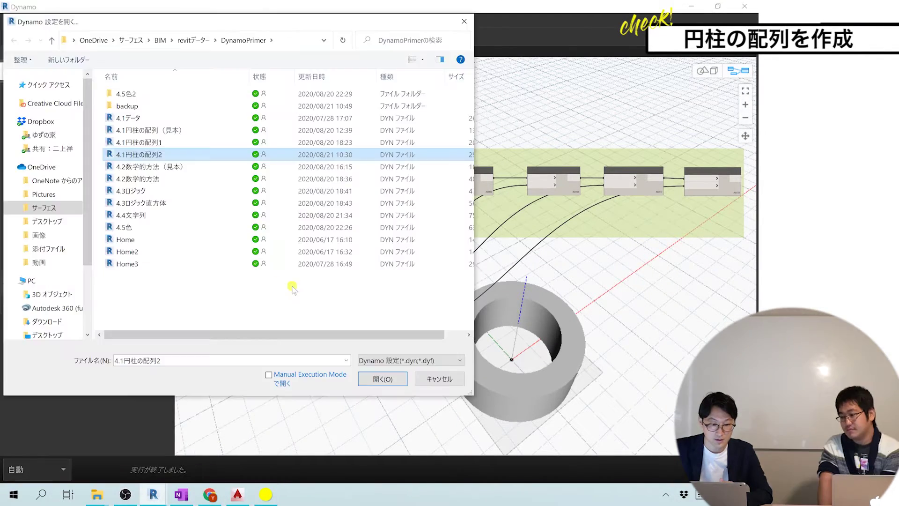
pyautogui.click(380, 379)
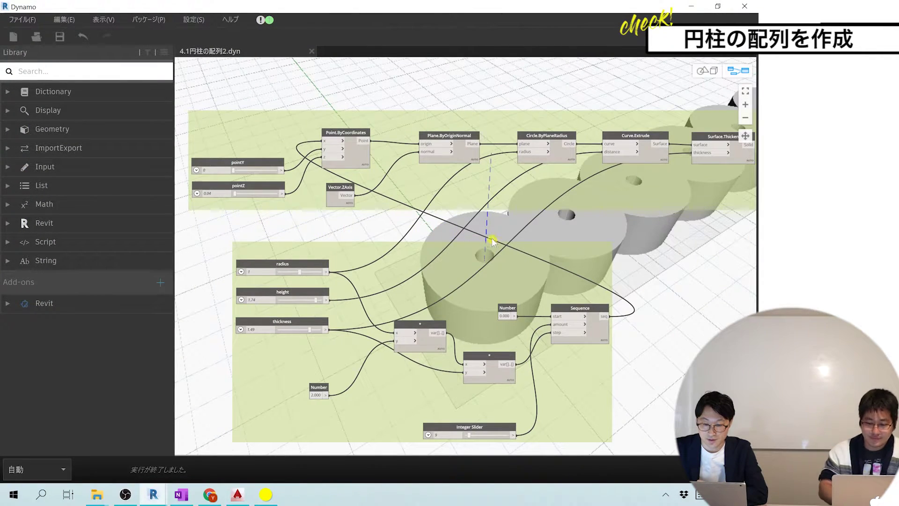
pyautogui.moveTo(491, 238); pyautogui.dragTo(488, 225, button='middle')
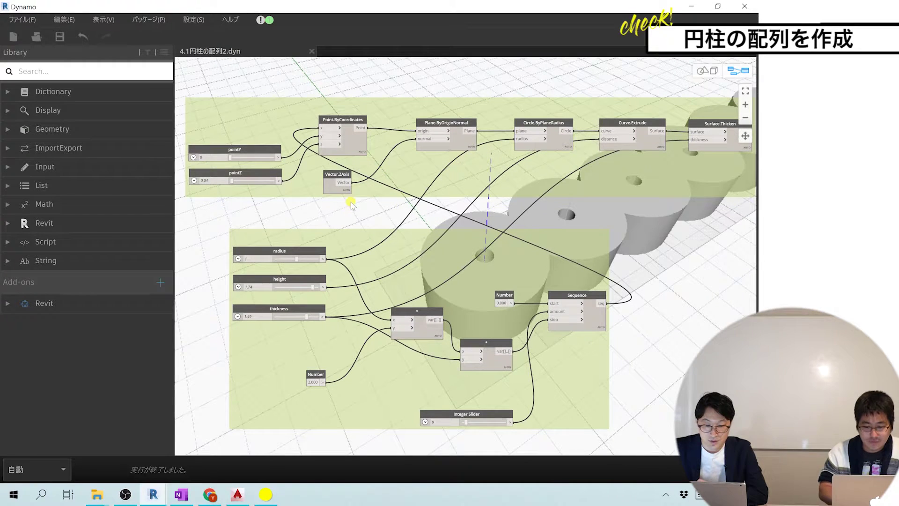
pyautogui.click(325, 128)
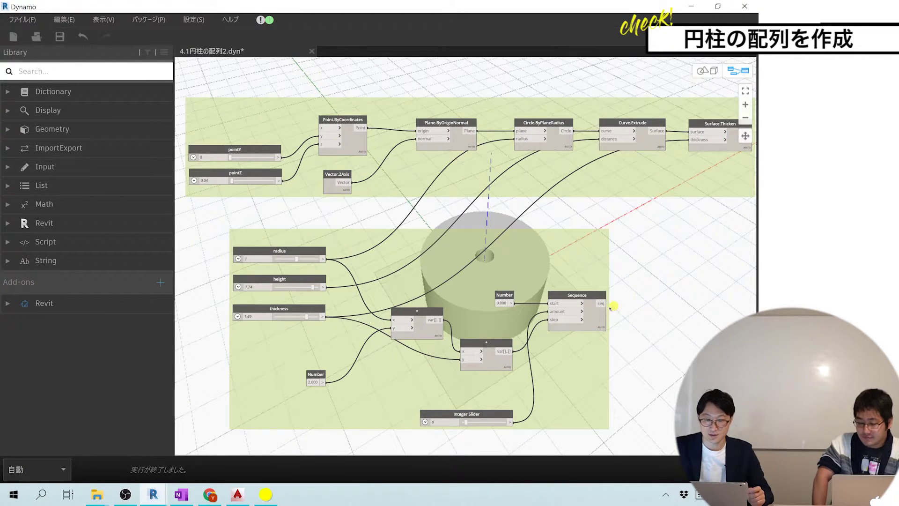
# Step: Colour the lower group of sliders, arithmetic nodes and Sequence light blue
pyautogui.scroll(-2, 611, 306)
pyautogui.scroll(2, 656, 231)
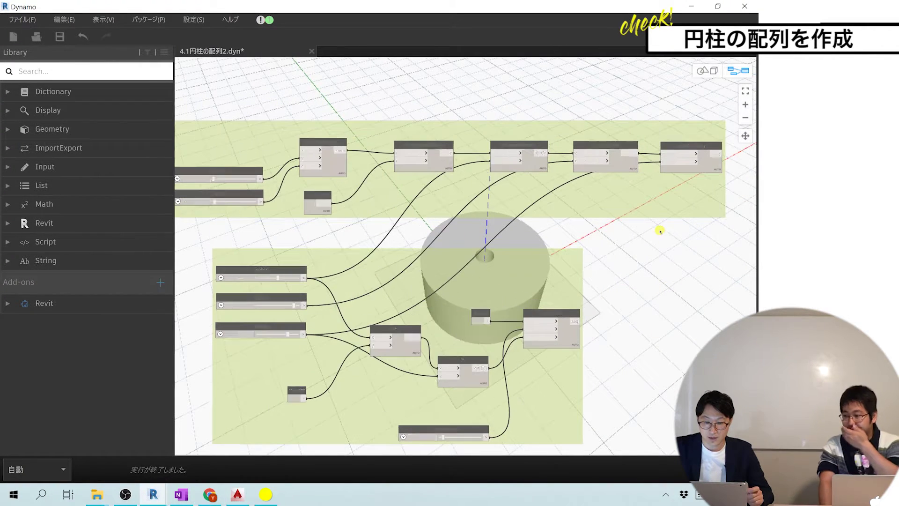
pyautogui.moveTo(496, 234); pyautogui.dragTo(522, 234, button='middle')
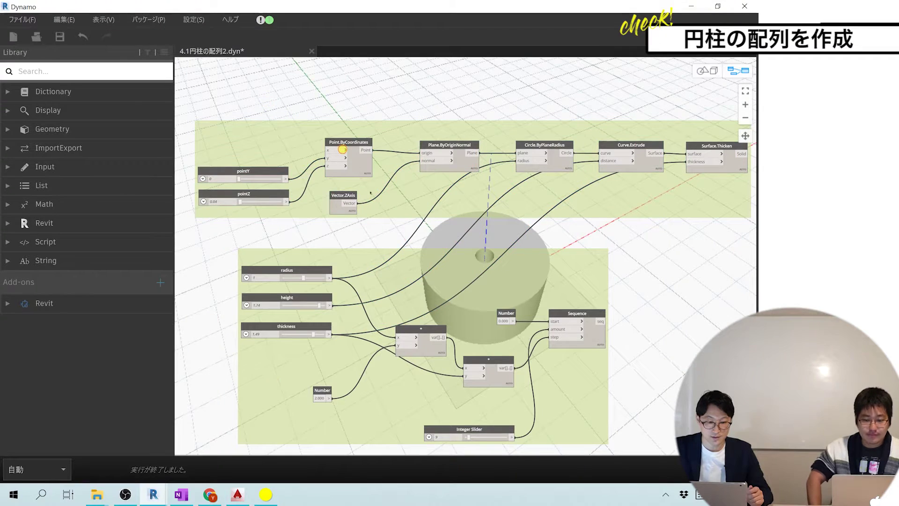
pyautogui.click(275, 382)
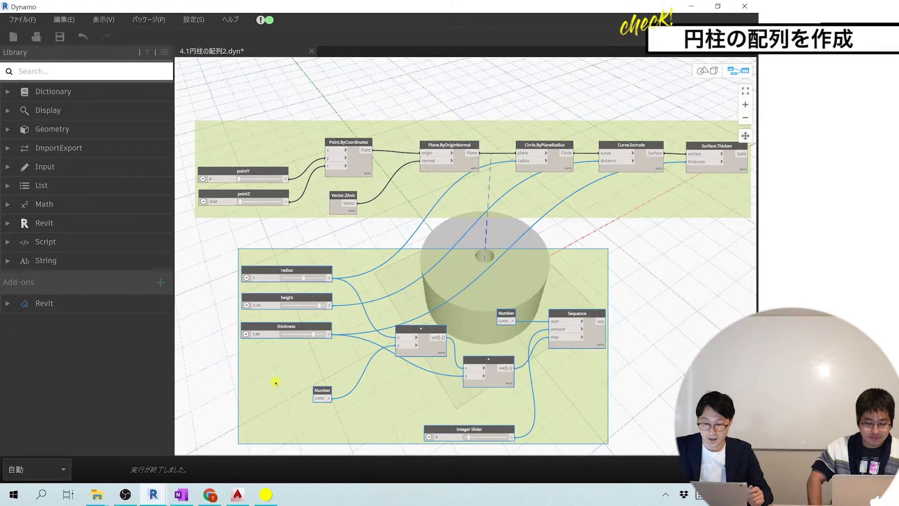
pyautogui.rightClick(316, 371)
pyautogui.click(247, 431)
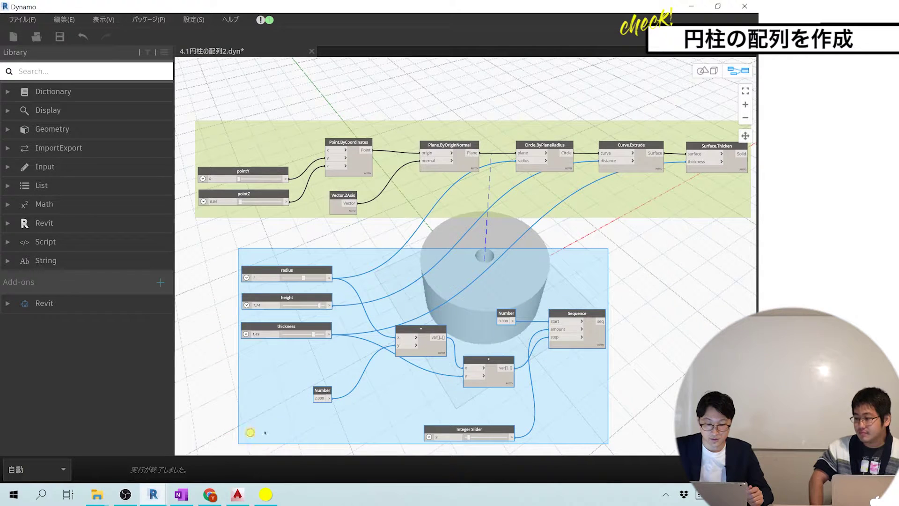
pyautogui.click(677, 339)
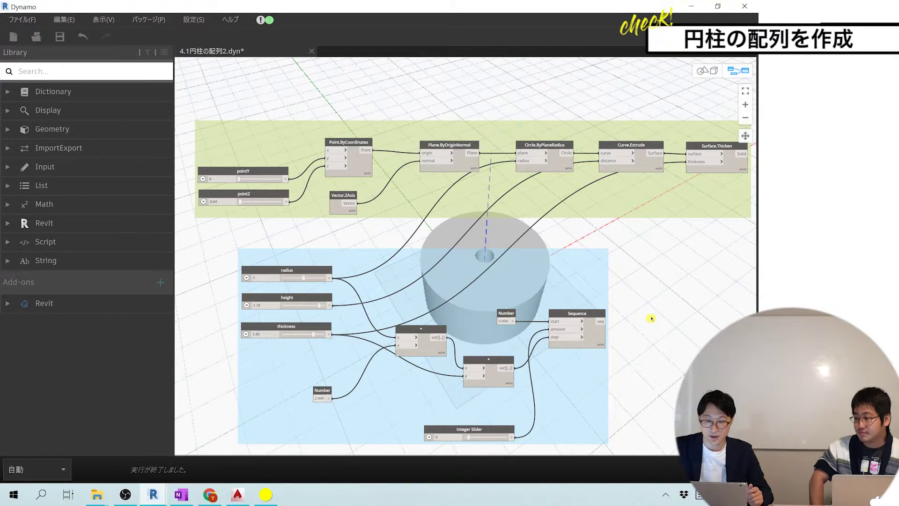
pyautogui.scroll(-2, 548, 341)
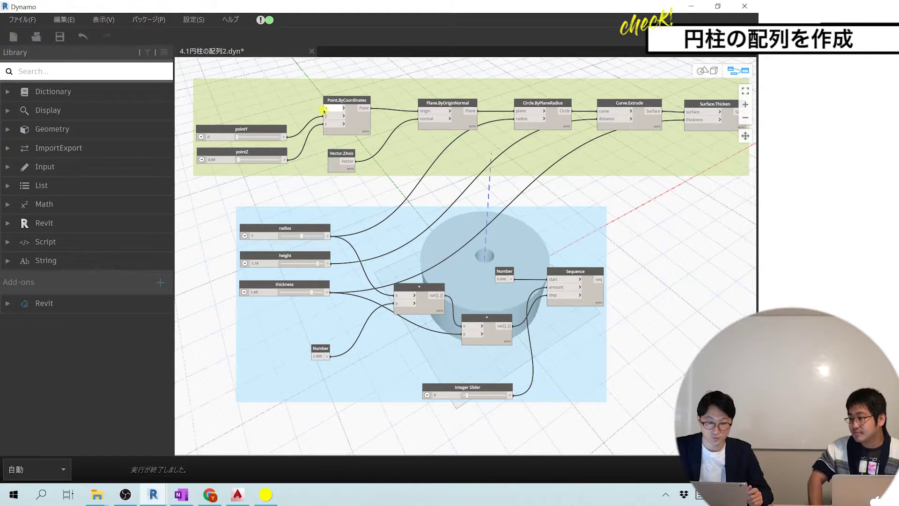
pyautogui.moveTo(600, 321)
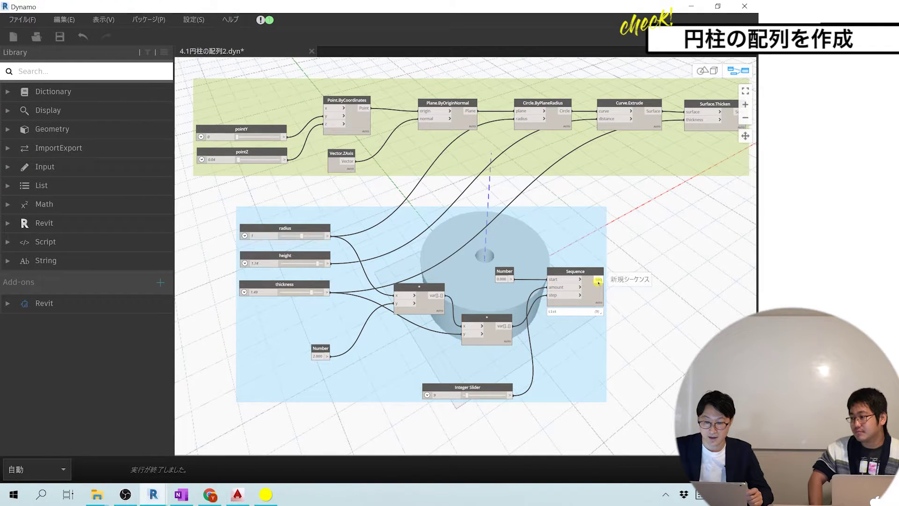
pyautogui.moveTo(598, 281); pyautogui.dragTo(645, 248)
# Step: Wire Sequence into Point.ByCoordinates x, then test x with a duplicated pointY slider instead
pyautogui.moveTo(469, 183); pyautogui.dragTo(324, 111)
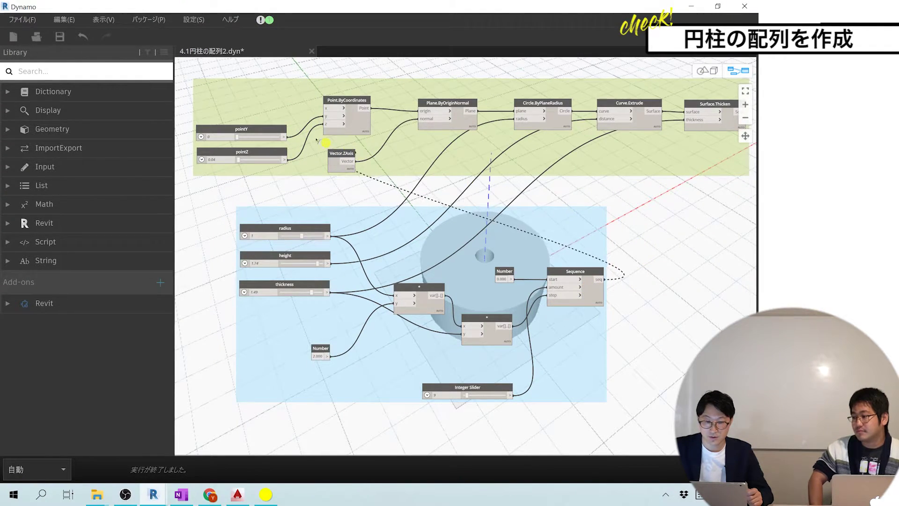
pyautogui.click(324, 110)
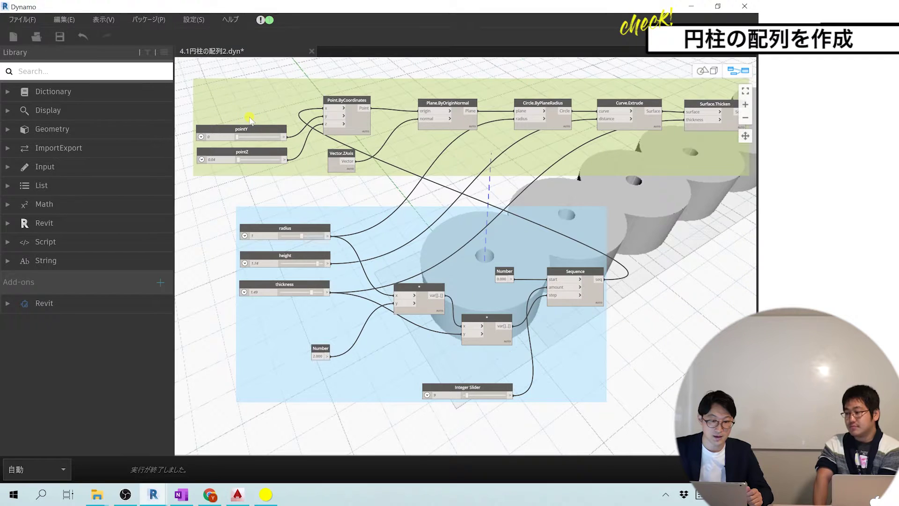
pyautogui.moveTo(327, 111); pyautogui.dragTo(597, 269)
pyautogui.click(238, 128)
pyautogui.hotkey('ctrl', 'c')
pyautogui.hotkey('ctrl', 'v')
pyautogui.moveTo(239, 132); pyautogui.dragTo(241, 96)
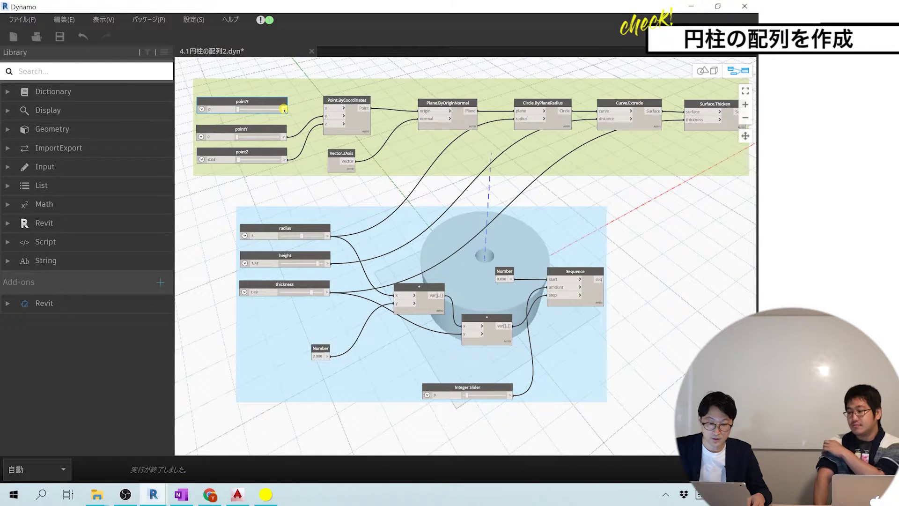
pyautogui.click(326, 108)
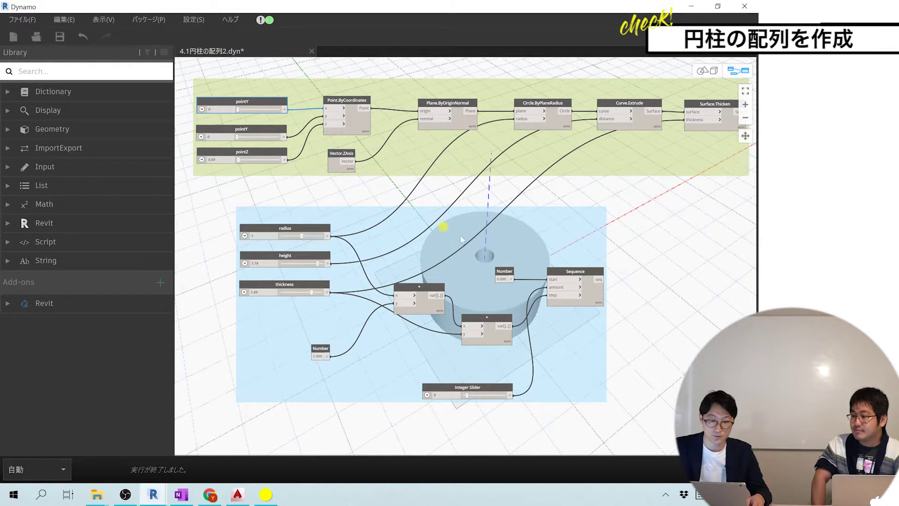
# Step: Reconnect Sequence to the x input and delete the extra pointY slider
pyautogui.moveTo(598, 279)
pyautogui.click(604, 279)
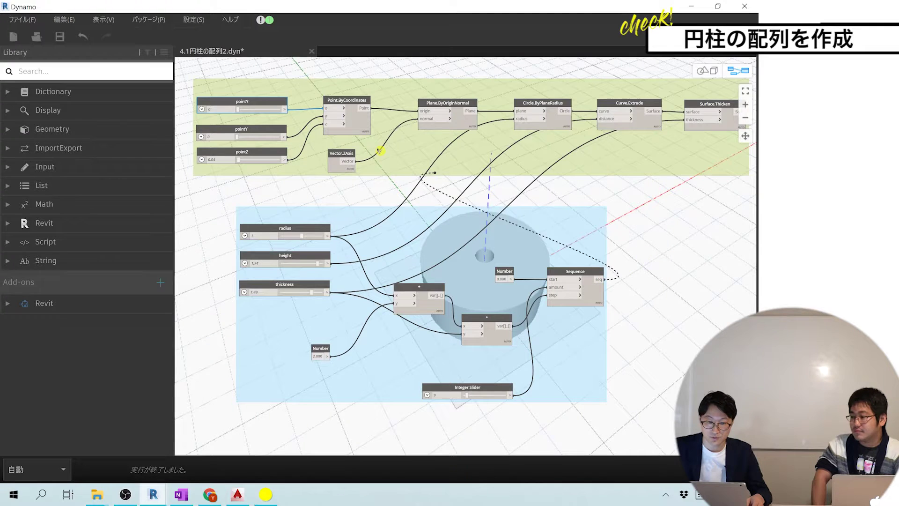
pyautogui.click(327, 109)
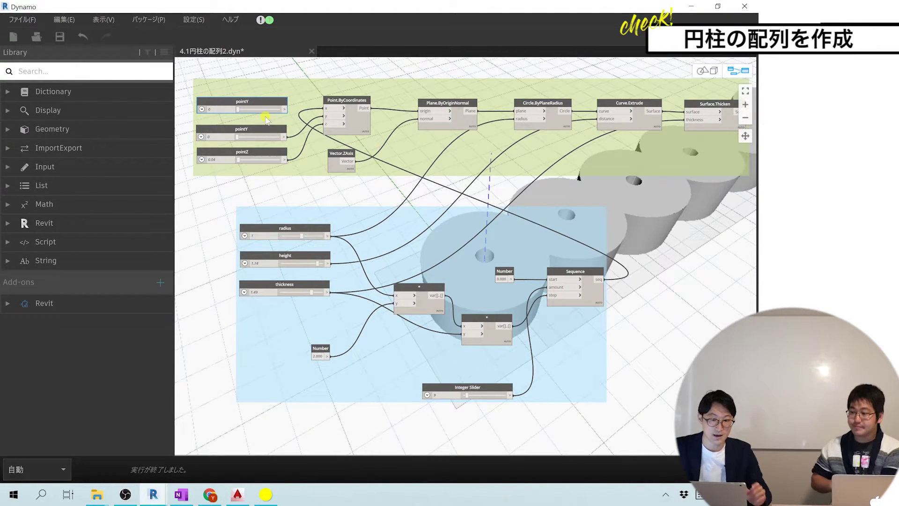
pyautogui.moveTo(234, 101); pyautogui.dragTo(231, 94)
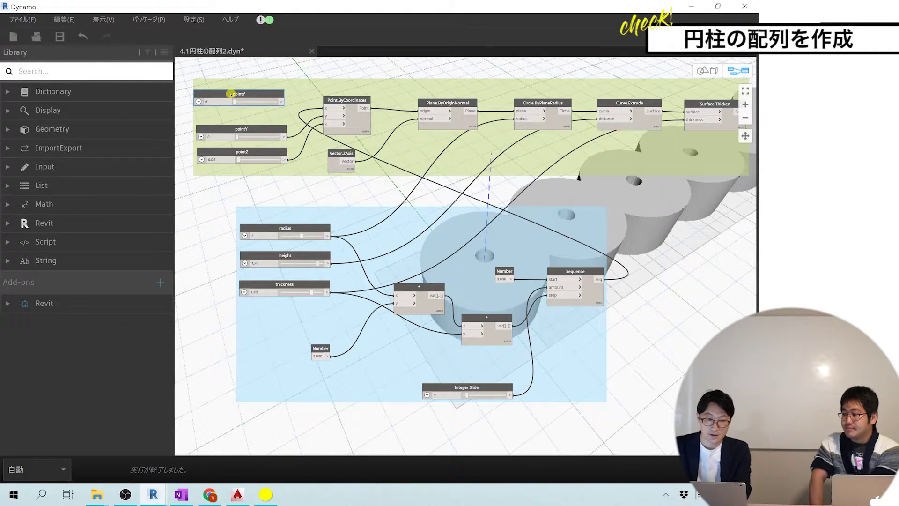
pyautogui.press('Delete')
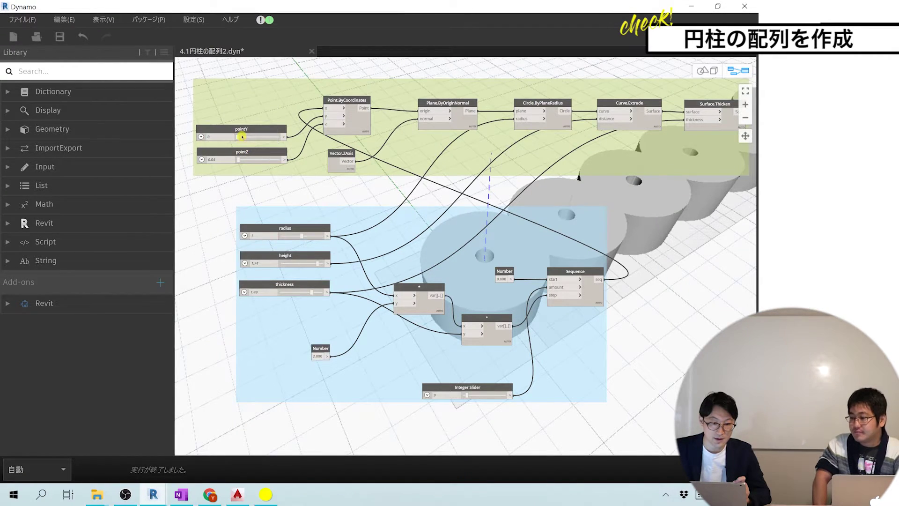
pyautogui.scroll(2, 242, 142)
pyautogui.doubleClick(241, 160)
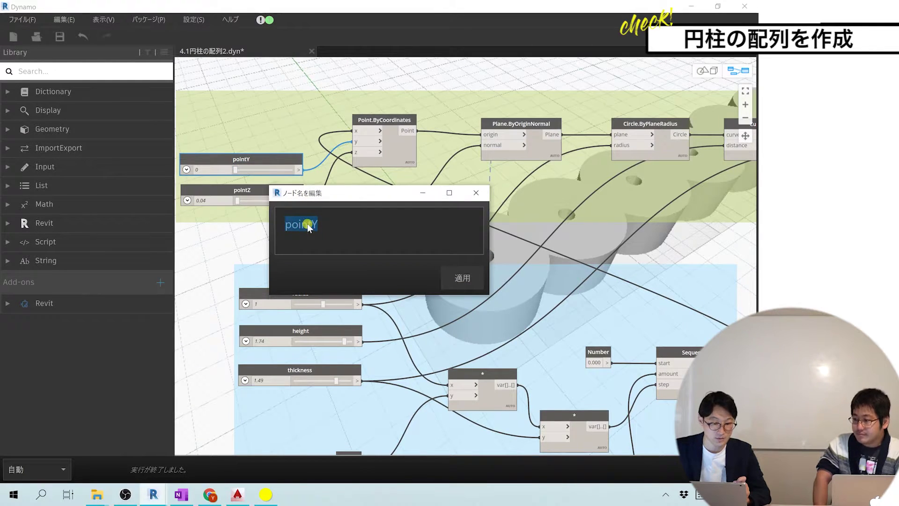
# Step: Dismiss the pointY rename box, zoom out, and center the whole graph
pyautogui.click(476, 193)
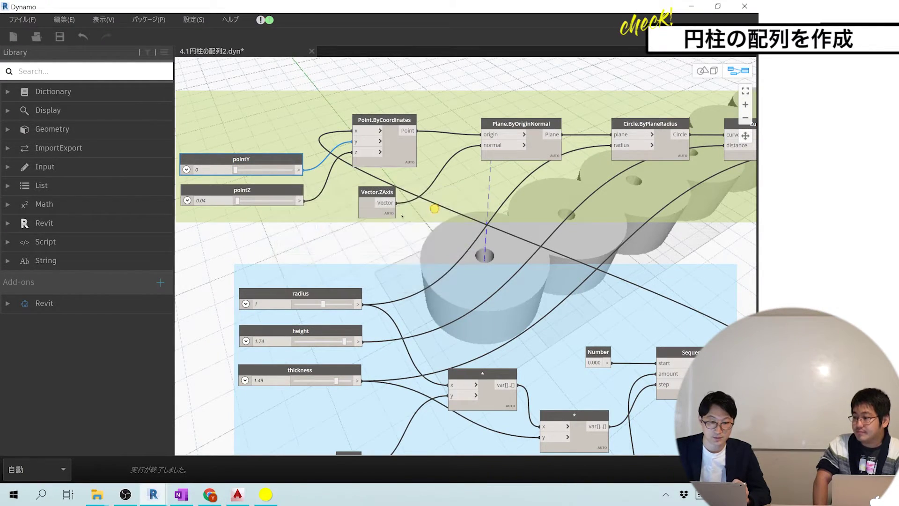
pyautogui.click(355, 236)
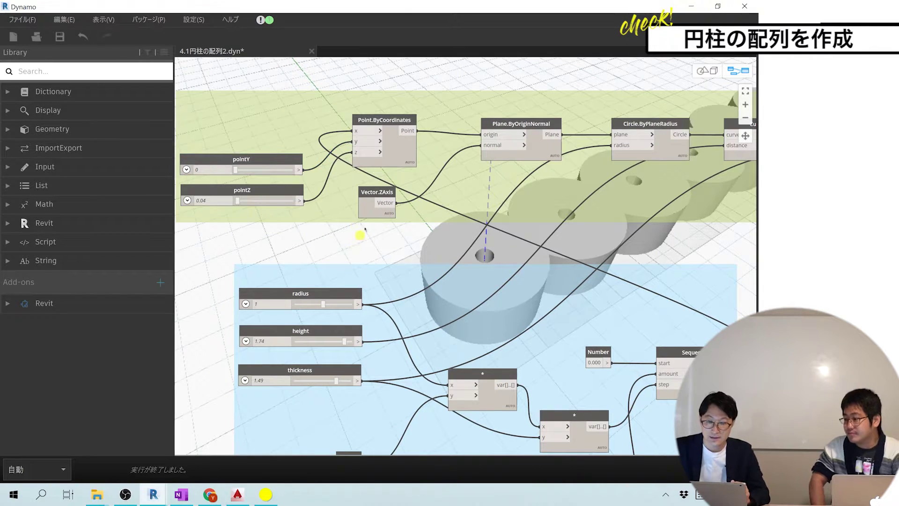
pyautogui.scroll(-2, 364, 234)
pyautogui.scroll(-1, 398, 263)
pyautogui.scroll(-1, 424, 281)
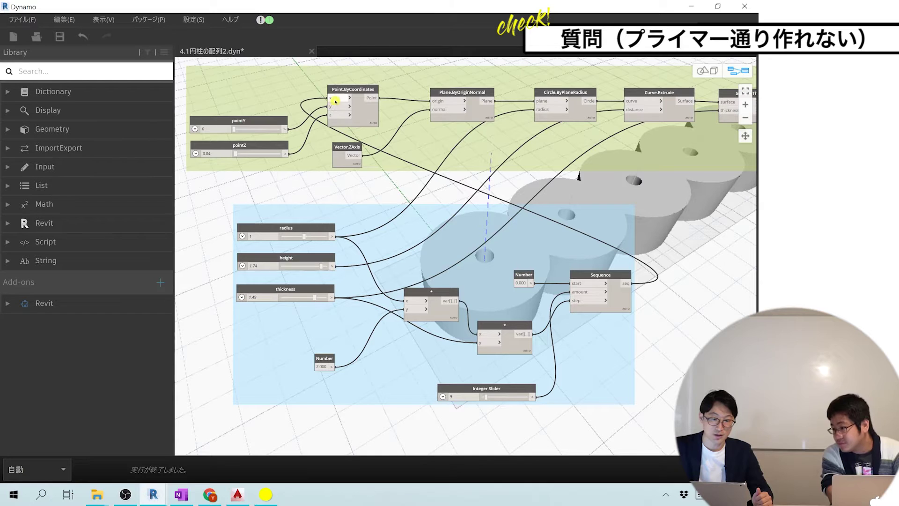
pyautogui.scroll(-1, 471, 290)
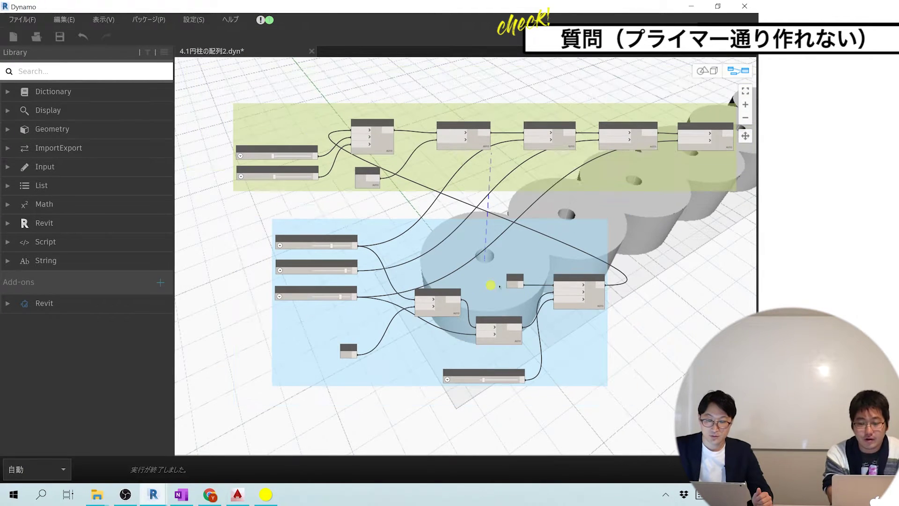
pyautogui.moveTo(625, 340); pyautogui.dragTo(574, 349, button='middle')
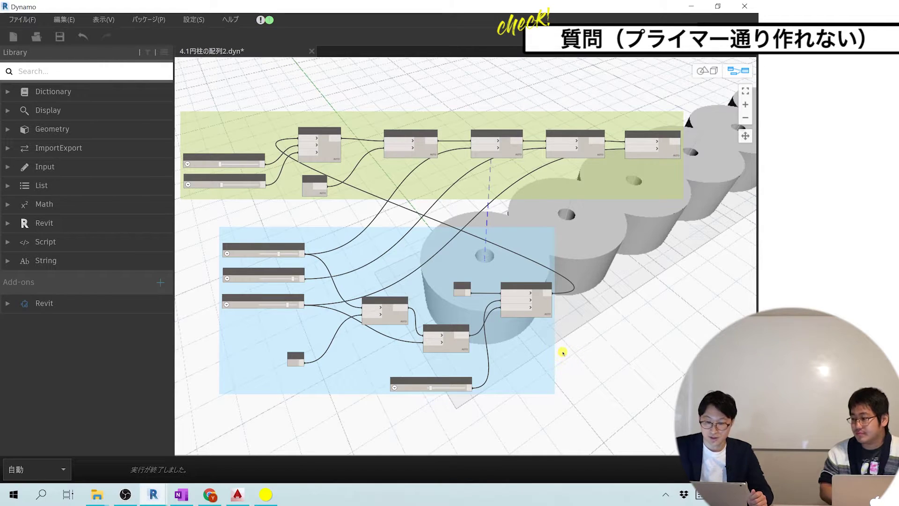
# Step: Switch to 3D preview navigation, then pan and orbit along the cylinder row
pyautogui.click(706, 71)
pyautogui.moveTo(537, 259)
pyautogui.mouseDown(button='middle')
pyautogui.moveTo(510, 268)
pyautogui.moveTo(506, 260)
pyautogui.mouseUp(button='middle')
pyautogui.moveTo(507, 259); pyautogui.dragTo(480, 232, button='right')
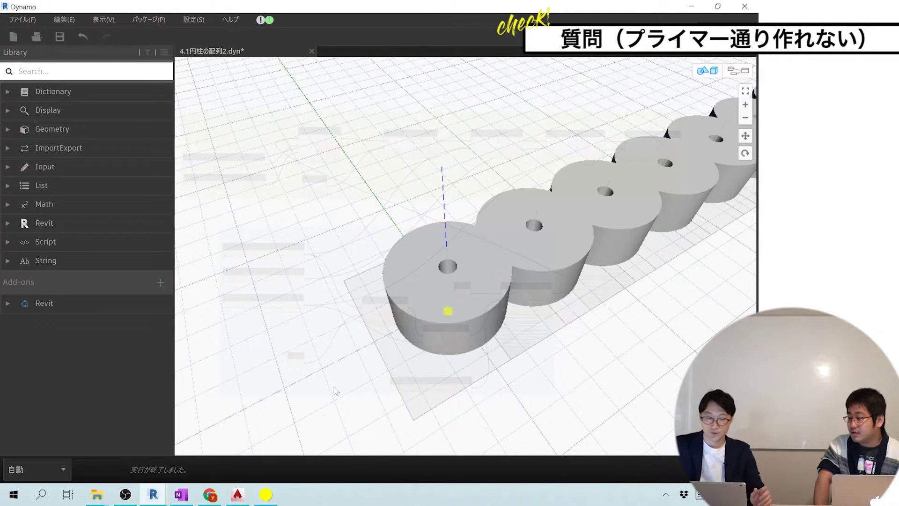
pyautogui.click(207, 496)
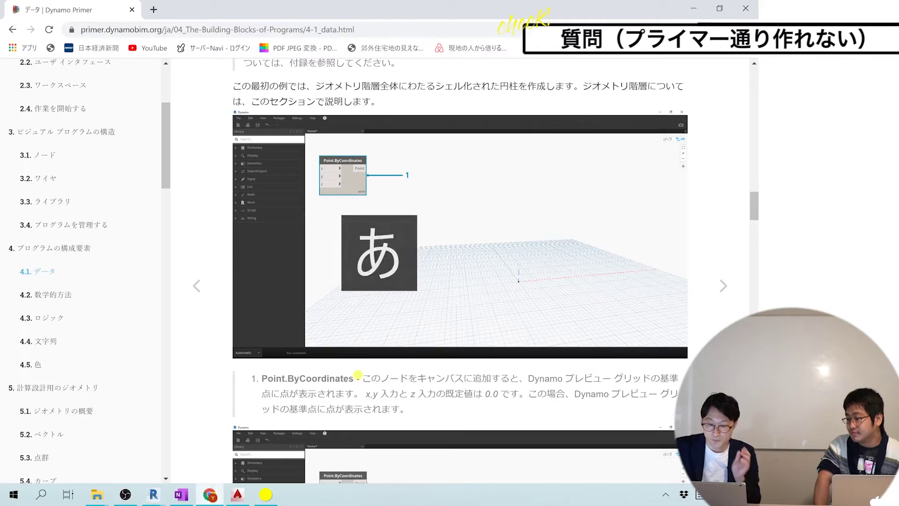
# Step: Scroll the Primer 4.1 Data page to the step wiring Sequence into Point.ByCoordinates x
pyautogui.scroll(-3, 427, 336)
pyautogui.scroll(-3, 427, 336)
pyautogui.scroll(-3, 427, 336)
pyautogui.scroll(-3, 427, 336)
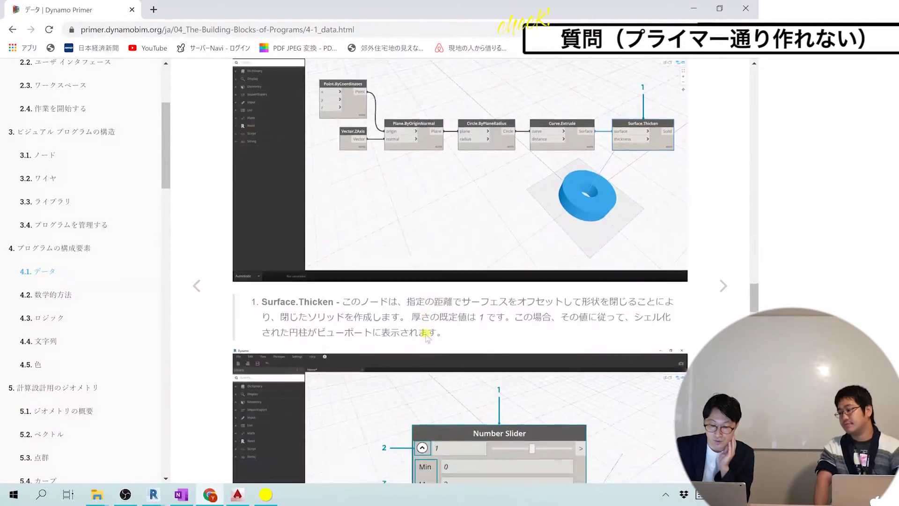
pyautogui.scroll(-3, 427, 336)
pyautogui.scroll(-3, 427, 337)
pyautogui.scroll(-3, 427, 342)
pyautogui.scroll(-3, 426, 345)
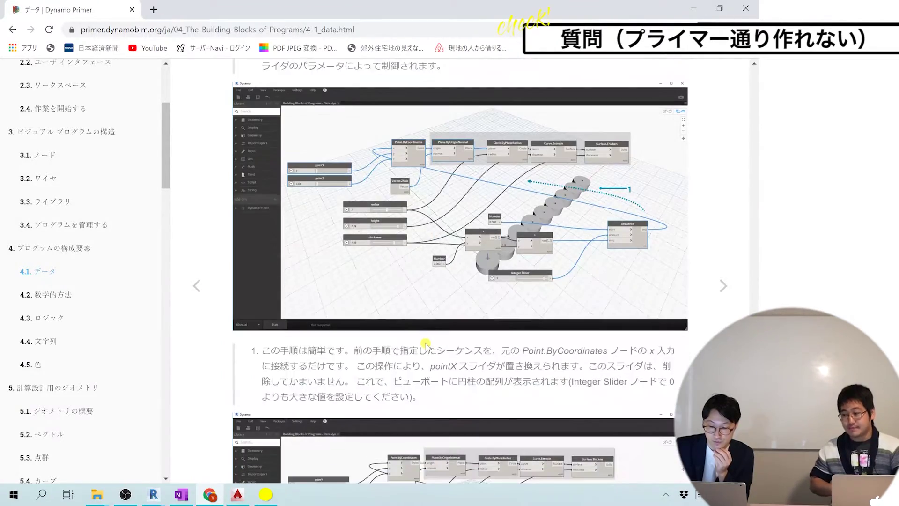
pyautogui.scroll(-2, 519, 304)
pyautogui.scroll(-2, 511, 322)
pyautogui.scroll(4, 512, 322)
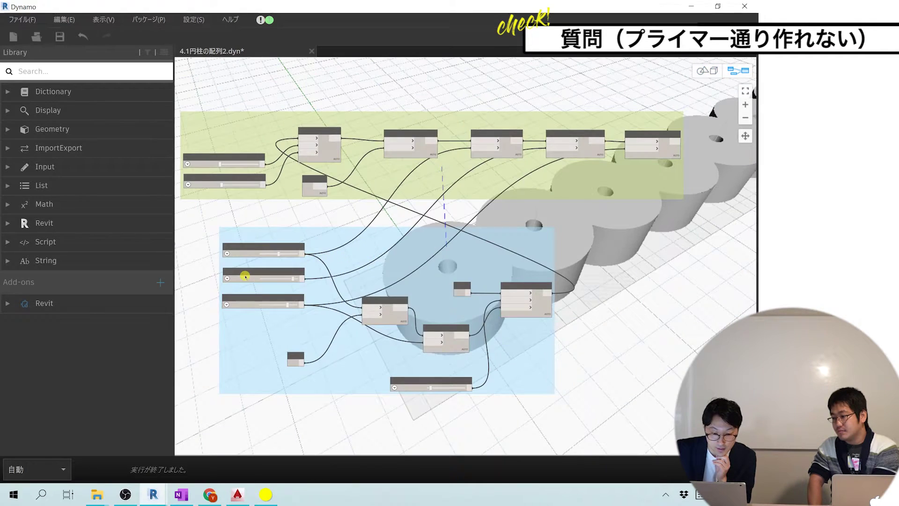
pyautogui.scroll(3, 245, 276)
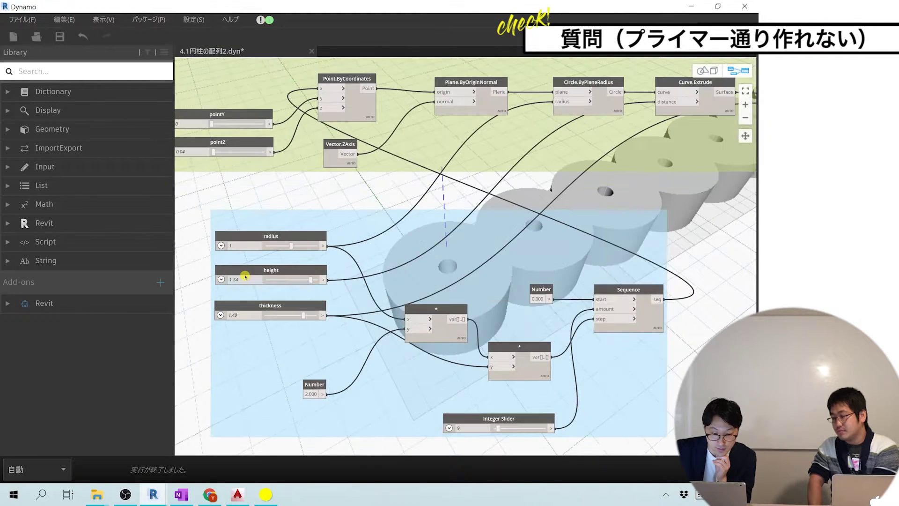
pyautogui.scroll(1, 245, 276)
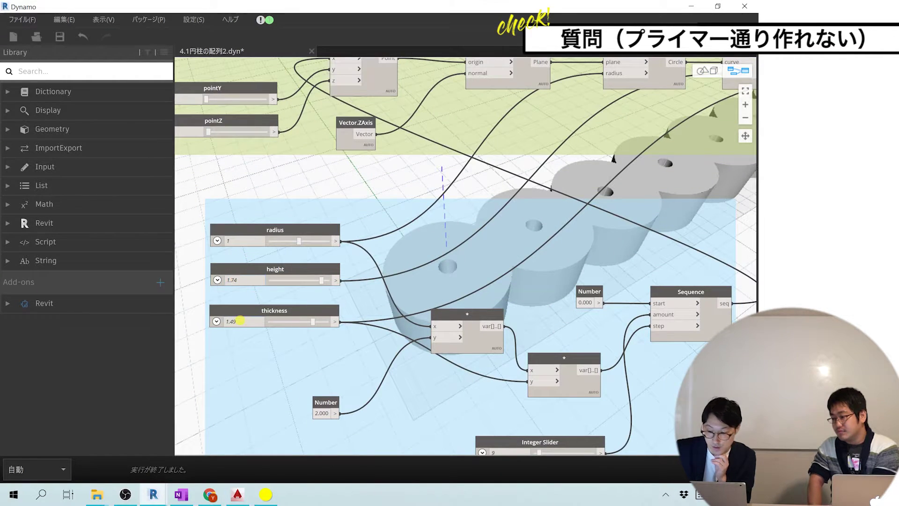
pyautogui.scroll(-1, 485, 245)
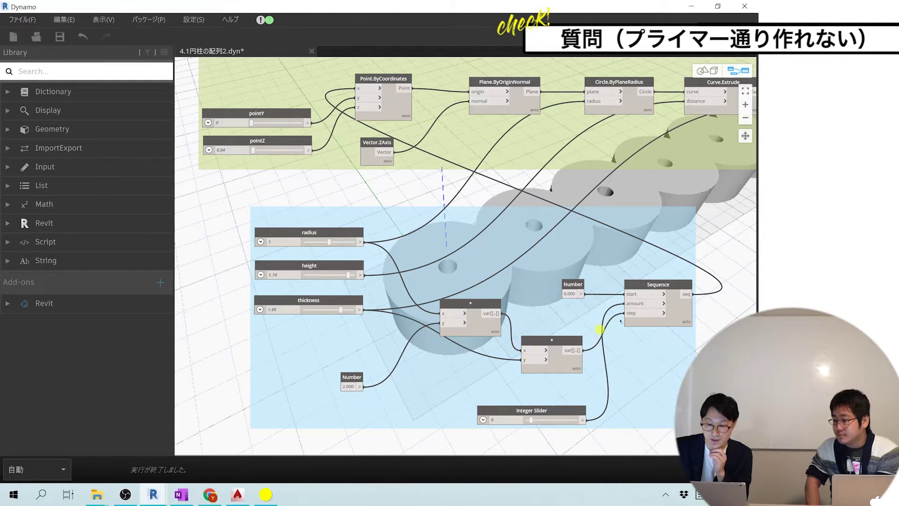
pyautogui.moveTo(667, 252); pyautogui.dragTo(635, 248, button='middle')
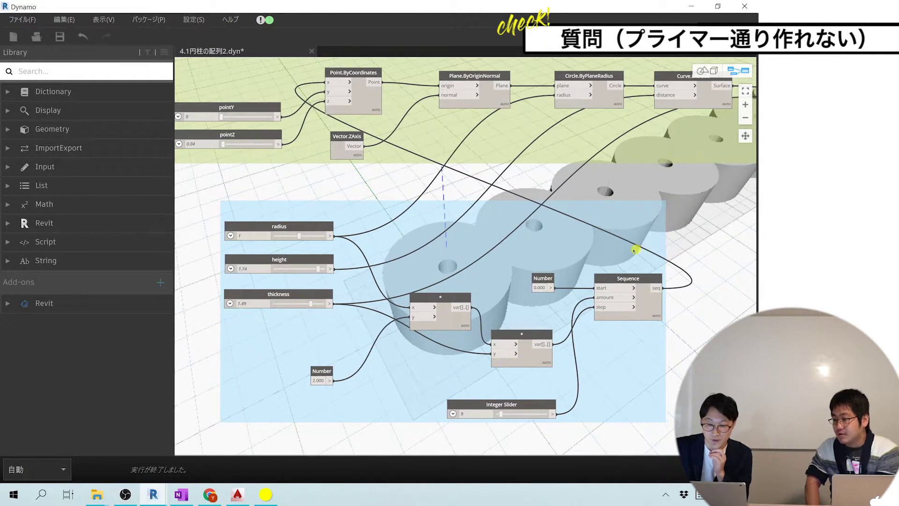
pyautogui.hotkey('ctrl', 'z')
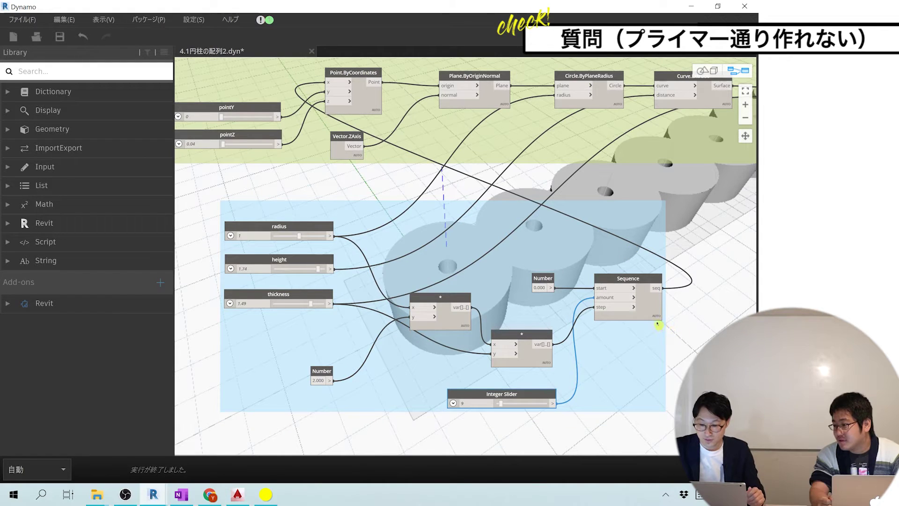
pyautogui.moveTo(654, 318)
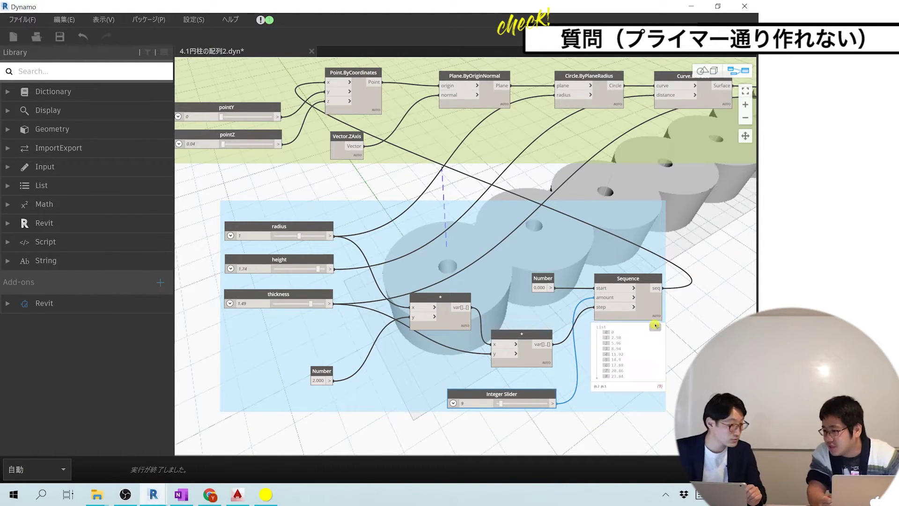
pyautogui.scroll(-2, 658, 305)
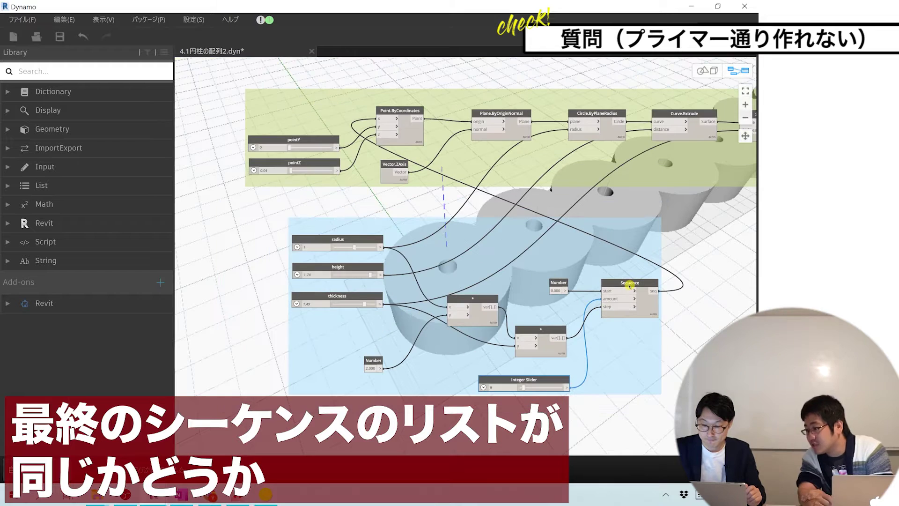
pyautogui.scroll(2, 655, 311)
pyautogui.click(655, 319)
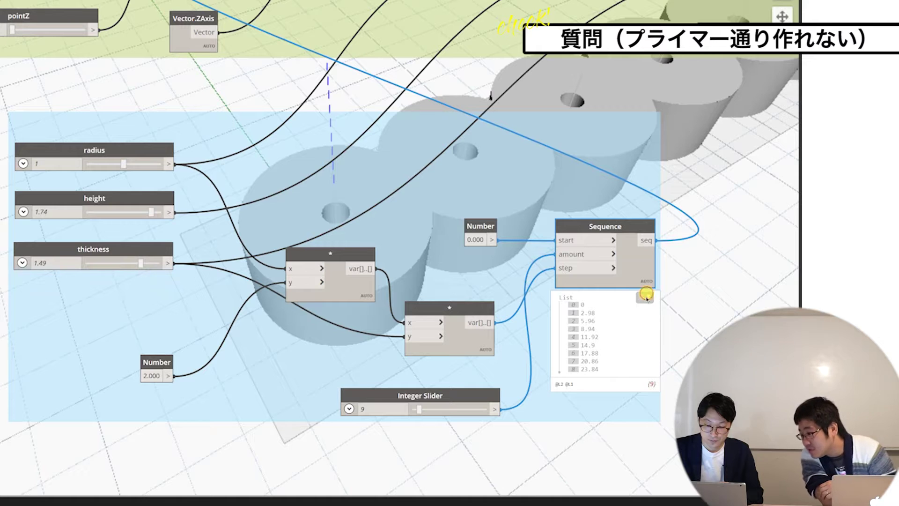
pyautogui.moveTo(631, 309)
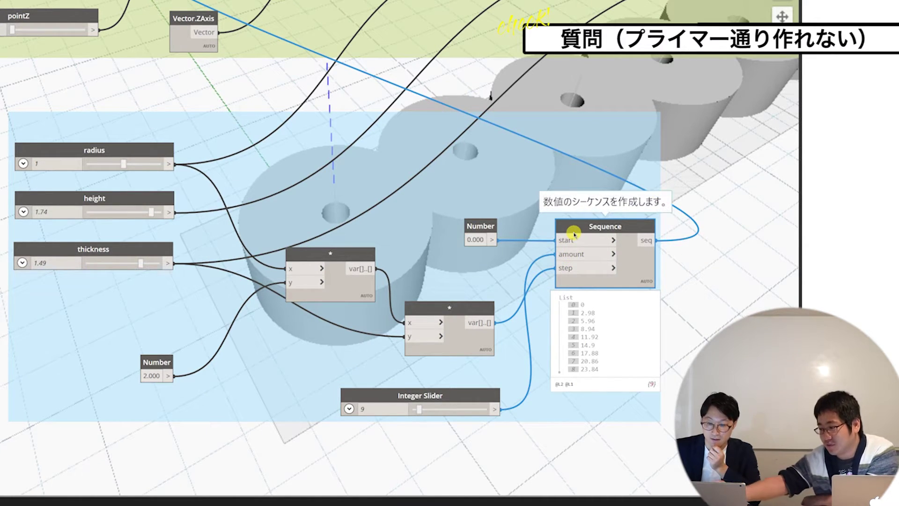
pyautogui.moveTo(604, 333)
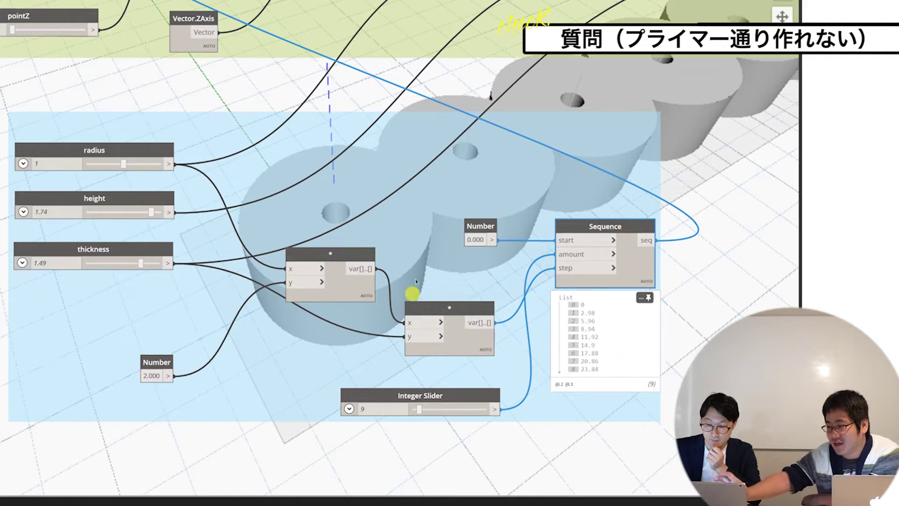
# Step: Undo the last graph change and return to the Dynamo Primer page
pyautogui.hotkey('ctrl', 'z')
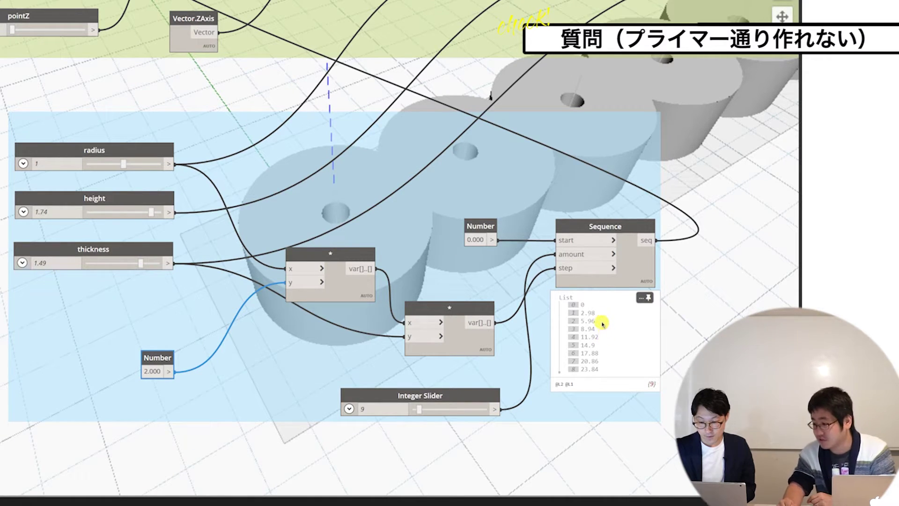
pyautogui.hotkey('alt', 'Tab')
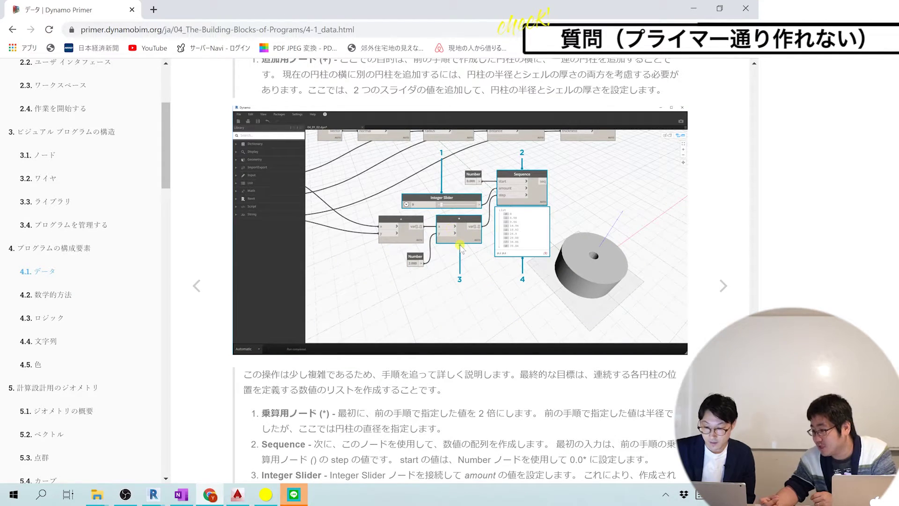
# Step: Scroll up through the Primer figure comparing the + and * nodes, then return to Dynamo
pyautogui.keyDown('ctrl'); pyautogui.scroll(2, 460, 244); pyautogui.keyUp('ctrl')
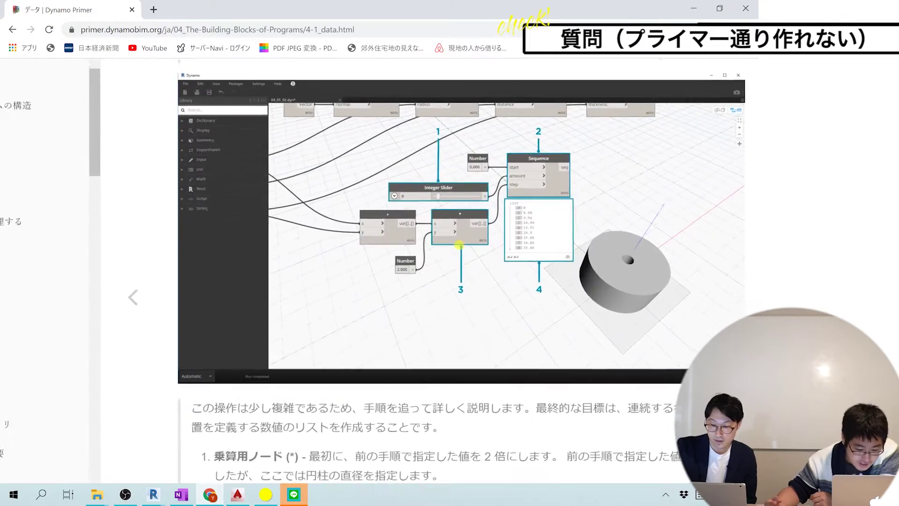
pyautogui.keyDown('ctrl'); pyautogui.scroll(2, 459, 244); pyautogui.keyUp('ctrl')
pyautogui.keyDown('ctrl'); pyautogui.scroll(1, 459, 244); pyautogui.keyUp('ctrl')
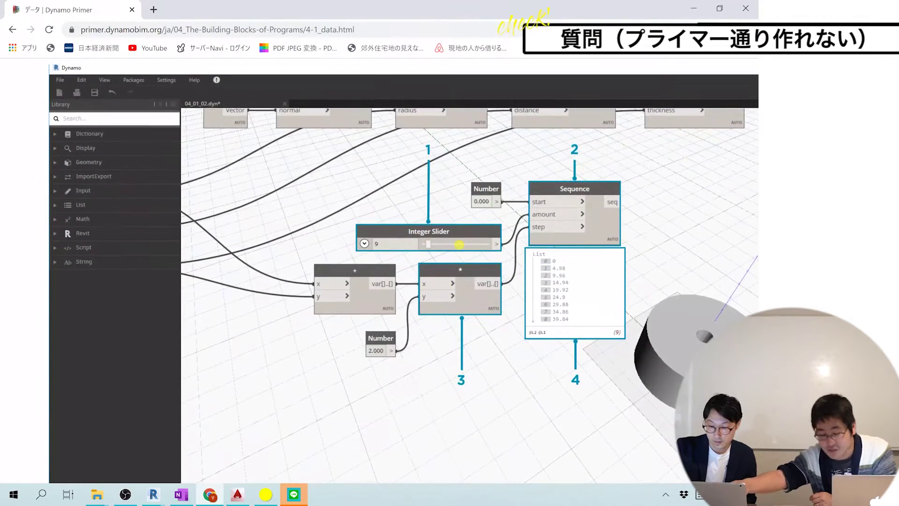
pyautogui.keyDown('ctrl'); pyautogui.scroll(1, 459, 244); pyautogui.keyUp('ctrl')
pyautogui.keyDown('ctrl'); pyautogui.scroll(1, 459, 244); pyautogui.keyUp('ctrl')
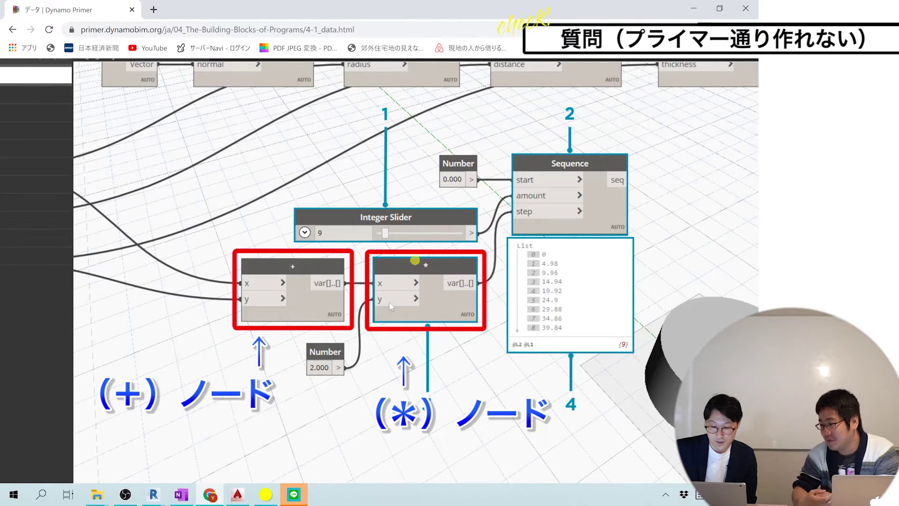
pyautogui.moveTo(153, 495)
pyautogui.click(229, 447)
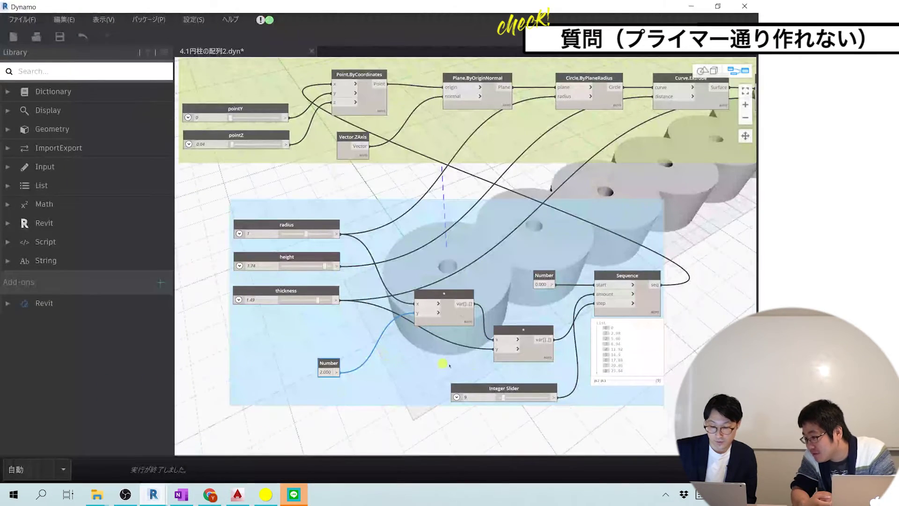
# Step: Zoom in on the step nodes and nudge the upper * node slightly right
pyautogui.scroll(1, 524, 341)
pyautogui.scroll(2, 523, 332)
pyautogui.scroll(2, 522, 323)
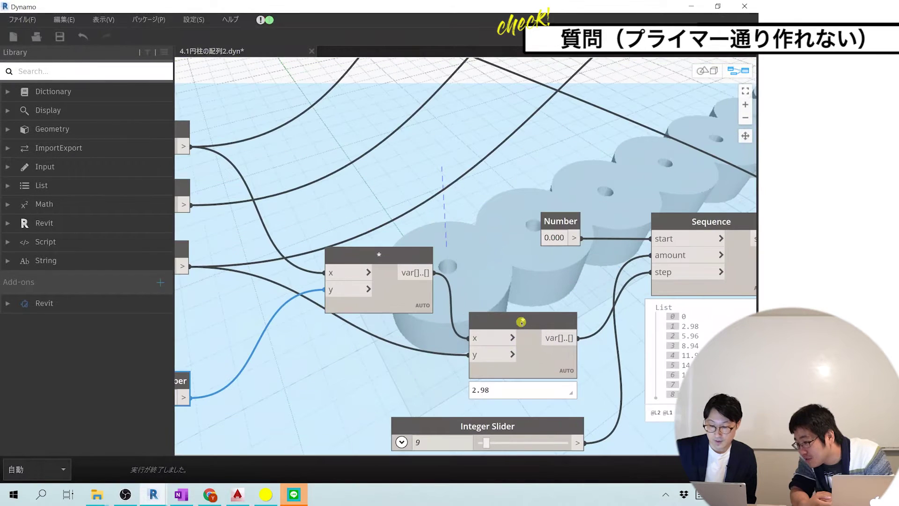
pyautogui.moveTo(521, 319); pyautogui.dragTo(521, 314)
pyautogui.moveTo(399, 254); pyautogui.dragTo(415, 254)
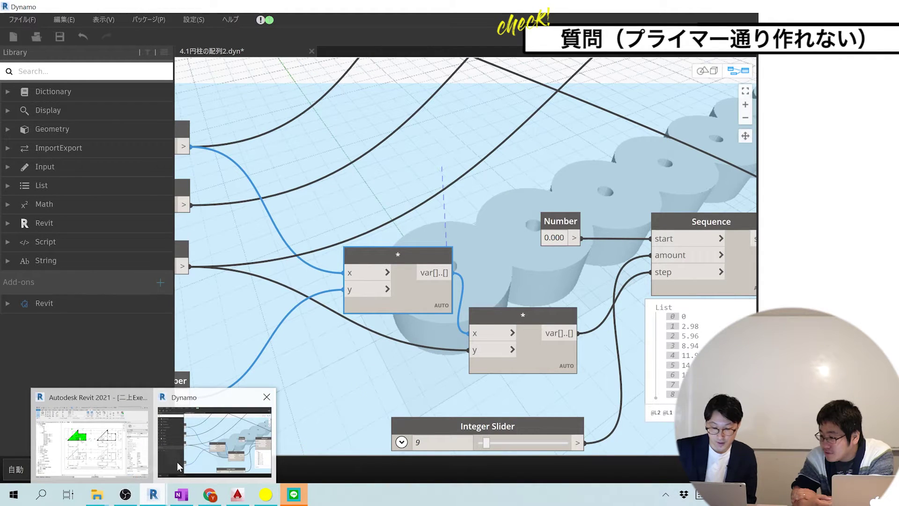
pyautogui.click(211, 498)
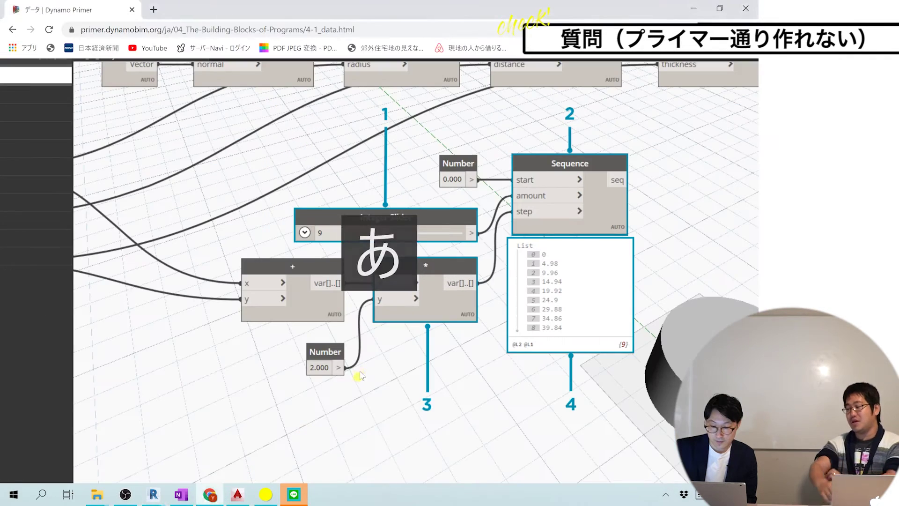
# Step: Scroll the Primer page past the 追加用ノード (+) figure to the diagonal cylinder-row screenshot
pyautogui.keyDown('ctrl'); pyautogui.scroll(-2, 425, 371); pyautogui.keyUp('ctrl')
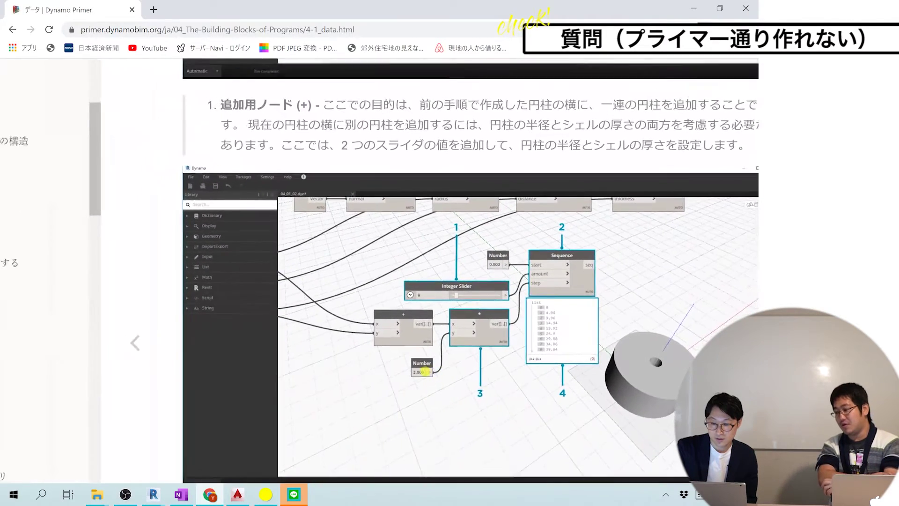
pyautogui.keyDown('ctrl'); pyautogui.scroll(-2, 424, 371); pyautogui.keyUp('ctrl')
pyautogui.keyDown('ctrl'); pyautogui.scroll(-2, 425, 371); pyautogui.keyUp('ctrl')
pyautogui.keyDown('ctrl'); pyautogui.scroll(-1, 424, 371); pyautogui.keyUp('ctrl')
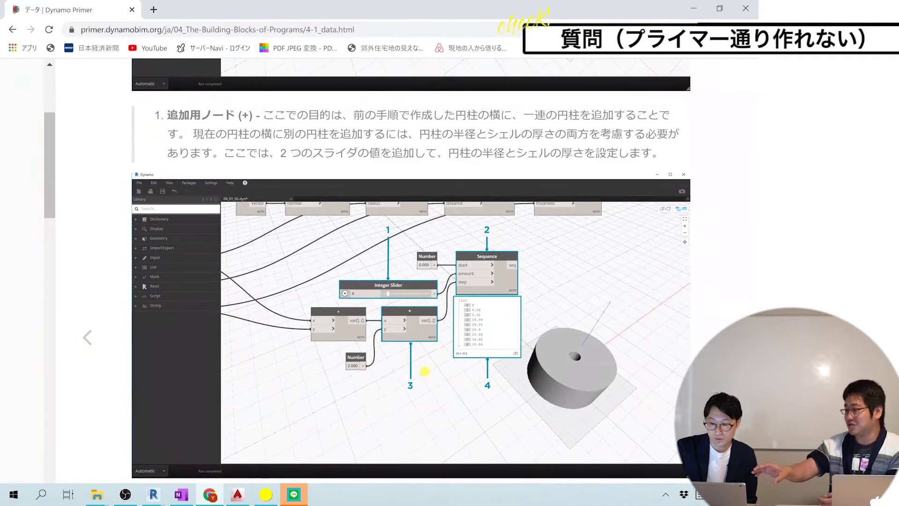
pyautogui.scroll(1, 425, 371)
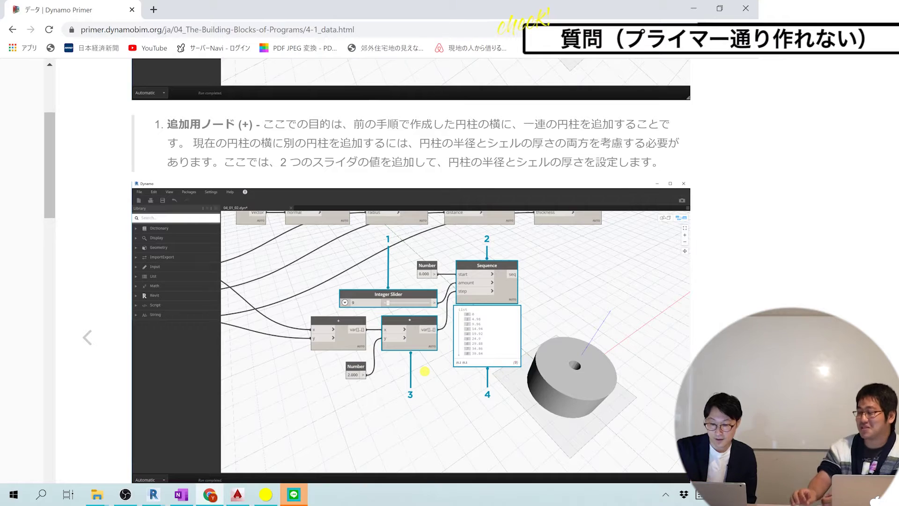
pyautogui.keyDown('ctrl'); pyautogui.scroll(-1, 425, 371); pyautogui.keyUp('ctrl')
pyautogui.keyDown('ctrl'); pyautogui.scroll(-1, 425, 371); pyautogui.keyUp('ctrl')
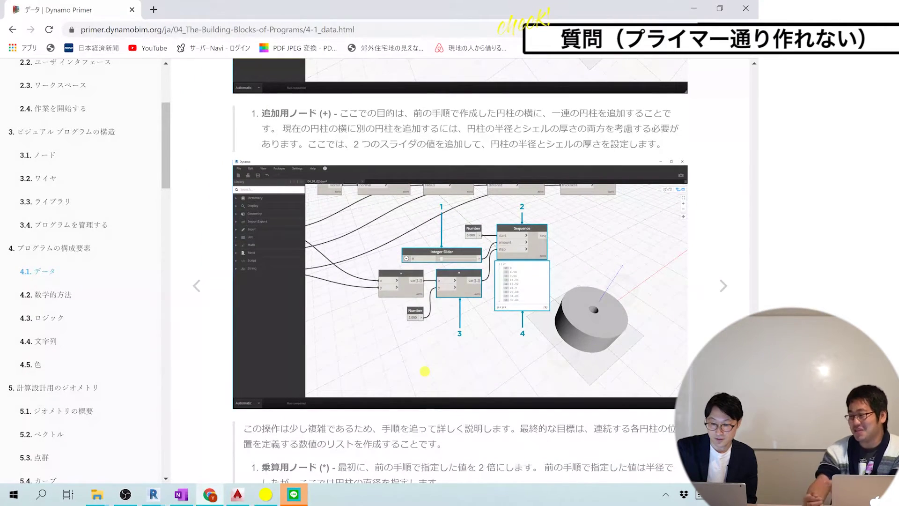
pyautogui.keyDown('ctrl'); pyautogui.scroll(1, 425, 371); pyautogui.keyUp('ctrl')
pyautogui.keyDown('ctrl'); pyautogui.scroll(1, 425, 371); pyautogui.keyUp('ctrl')
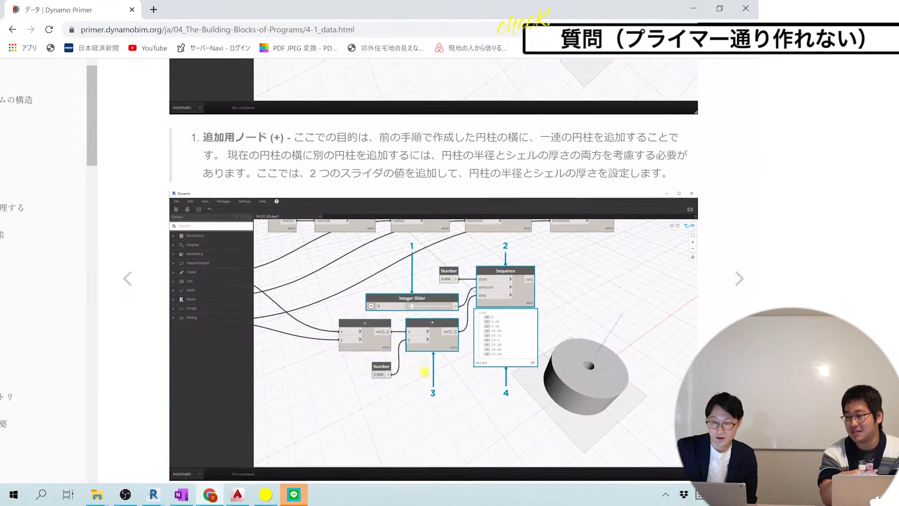
pyautogui.scroll(1, 425, 371)
pyautogui.scroll(3, 425, 371)
pyautogui.scroll(1, 424, 371)
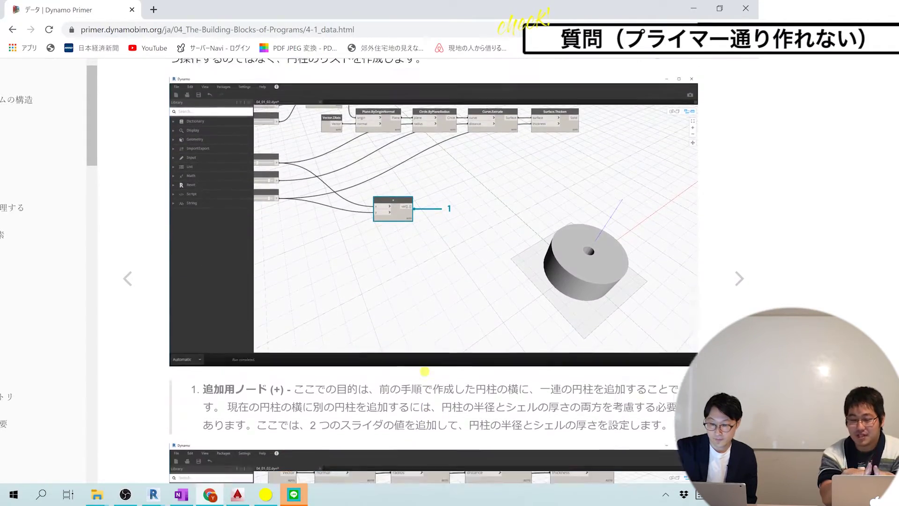
pyautogui.scroll(-4, 425, 371)
pyautogui.scroll(-2, 425, 370)
pyautogui.scroll(-1, 425, 370)
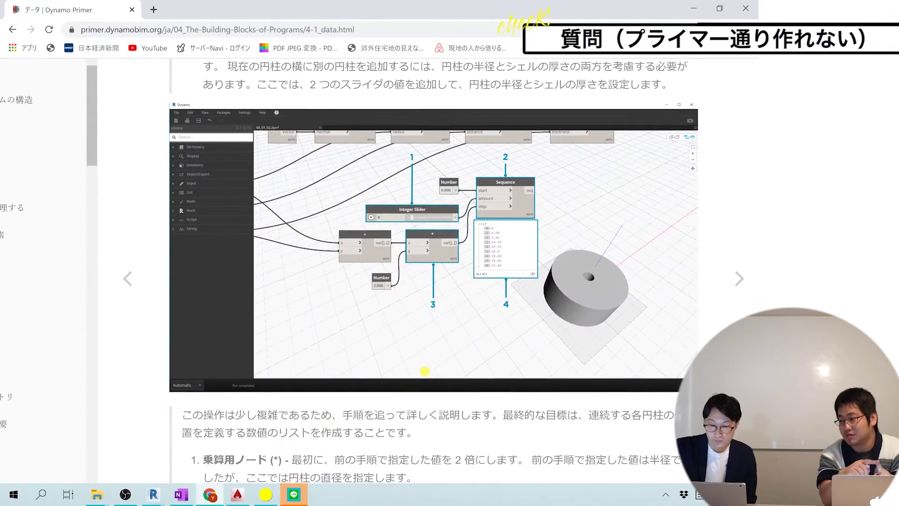
pyautogui.keyDown('ctrl'); pyautogui.scroll(4, 425, 371); pyautogui.keyUp('ctrl')
pyautogui.keyDown('ctrl'); pyautogui.scroll(1, 424, 371); pyautogui.keyUp('ctrl')
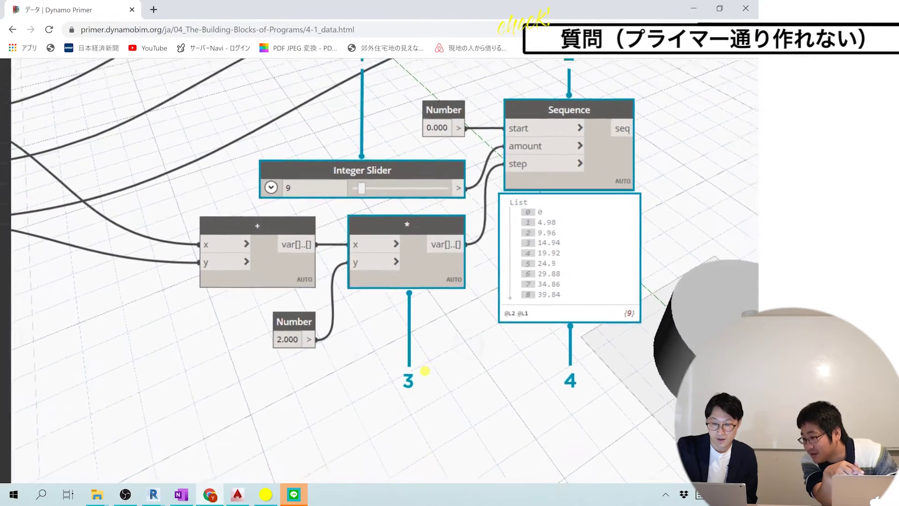
pyautogui.keyDown('ctrl'); pyautogui.scroll(-5, 425, 371); pyautogui.keyUp('ctrl')
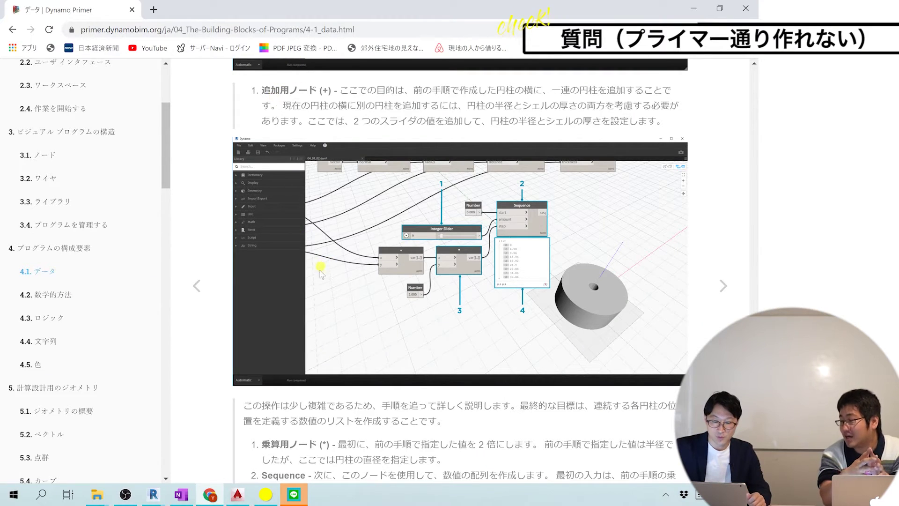
pyautogui.scroll(1, 346, 435)
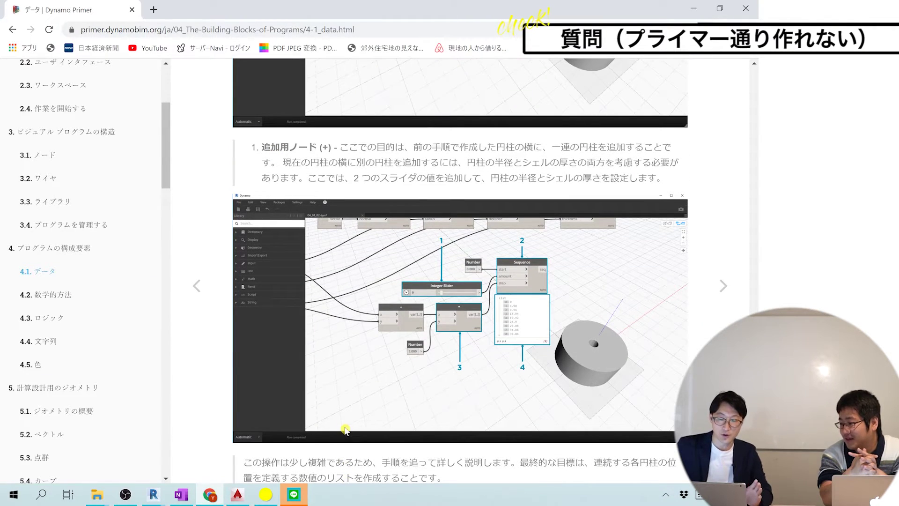
pyautogui.scroll(1, 345, 430)
pyautogui.scroll(1, 359, 403)
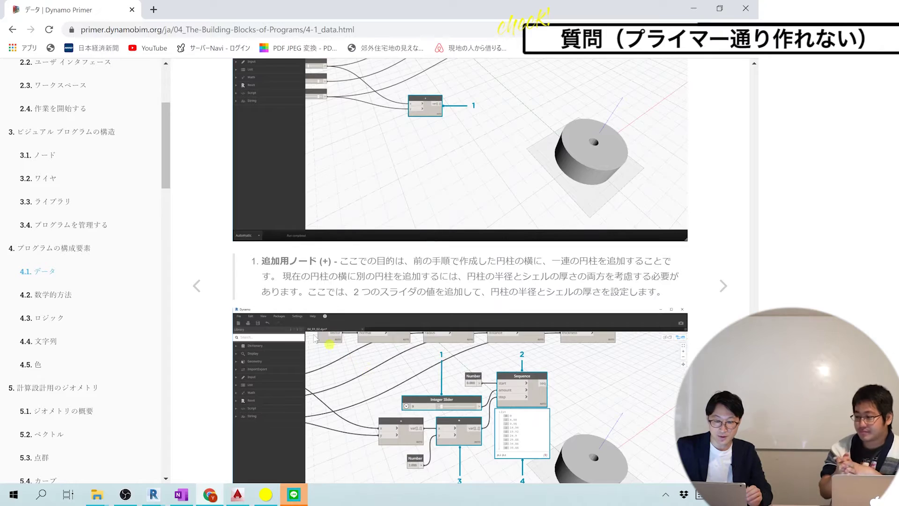
pyautogui.scroll(-4, 330, 344)
pyautogui.scroll(-2, 374, 337)
pyautogui.scroll(-3, 421, 332)
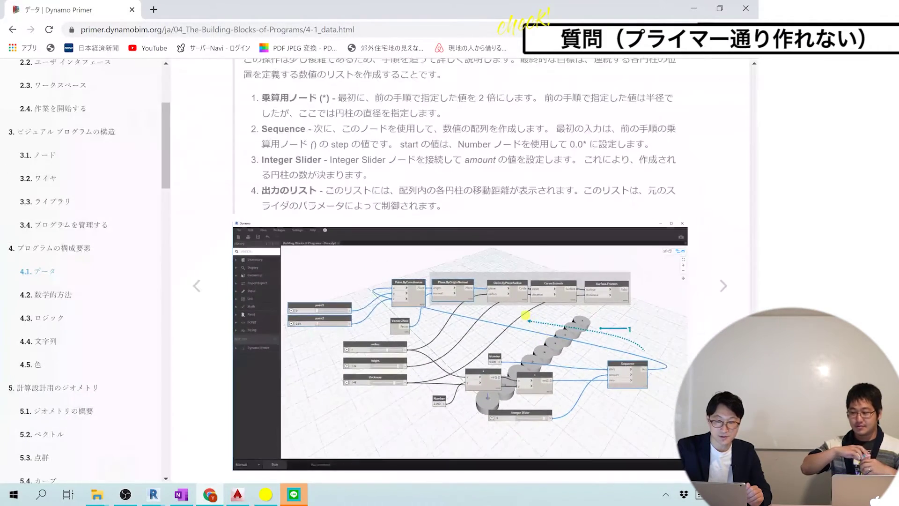
# Step: Scroll the Primer page back up to the 追加用ノード (+) paragraph
pyautogui.scroll(1, 526, 315)
pyautogui.scroll(4, 526, 315)
pyautogui.scroll(2, 525, 315)
pyautogui.scroll(1, 525, 315)
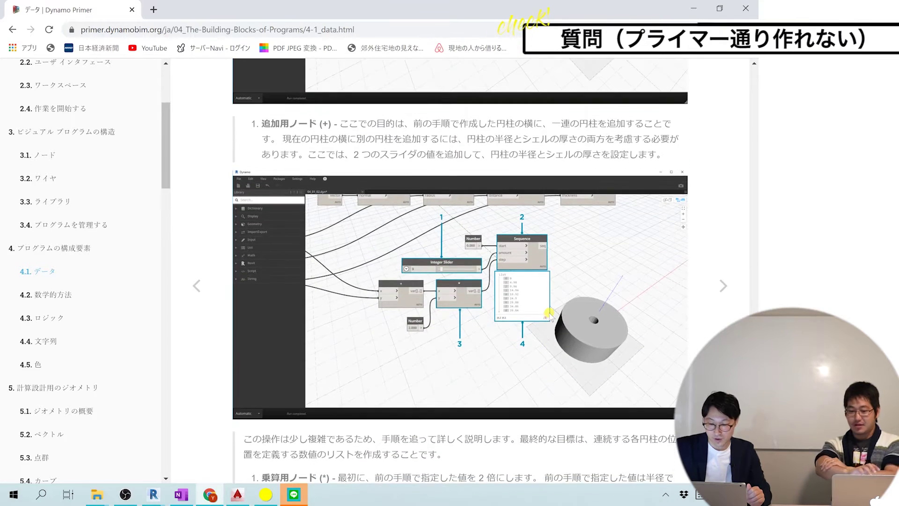
pyautogui.scroll(3, 549, 314)
pyautogui.scroll(3, 549, 314)
pyautogui.scroll(-4, 550, 315)
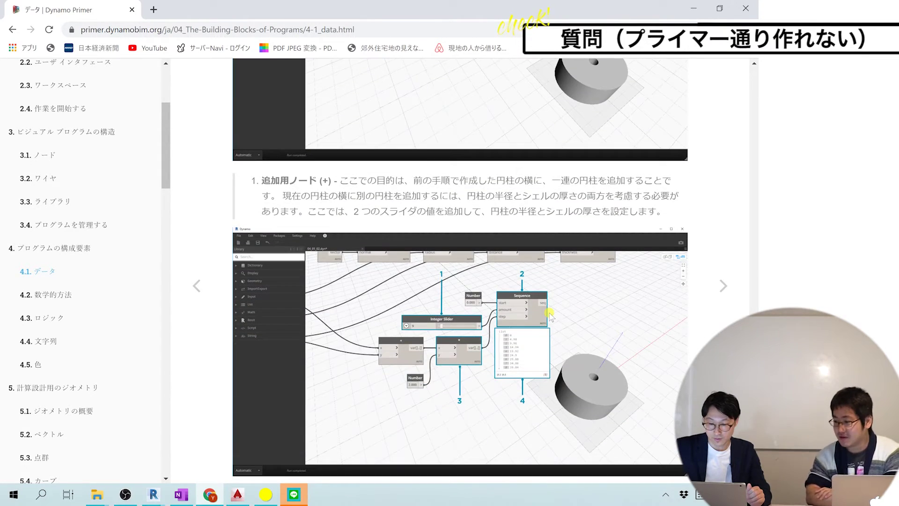
pyautogui.scroll(-2, 551, 315)
pyautogui.scroll(1, 525, 258)
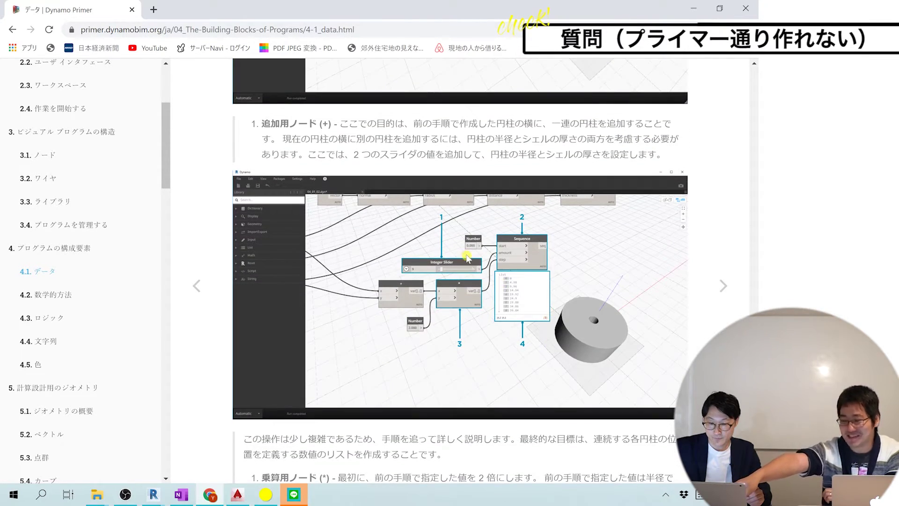
# Step: Highlight the 追加用ノード (+) and 乗算用ノード (*) headings while reading each
pyautogui.moveTo(263, 123); pyautogui.dragTo(478, 127)
pyautogui.click(421, 143)
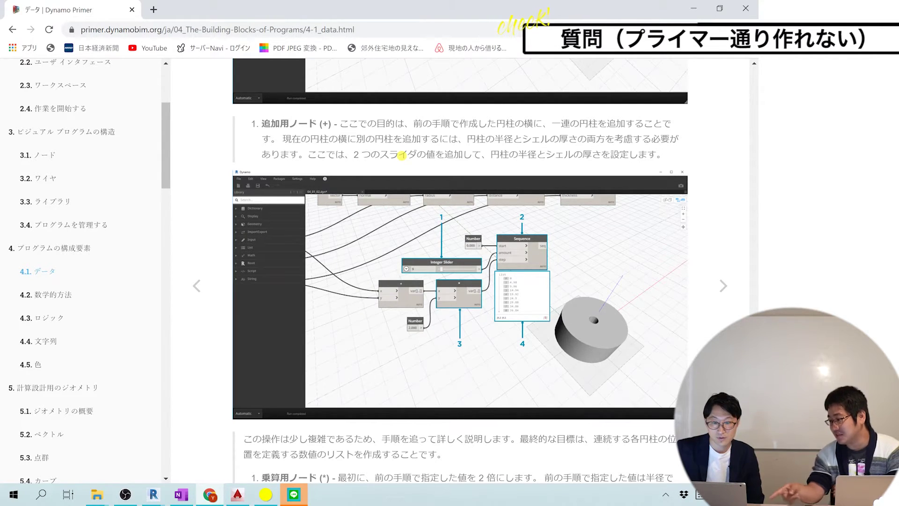
pyautogui.scroll(-1, 434, 364)
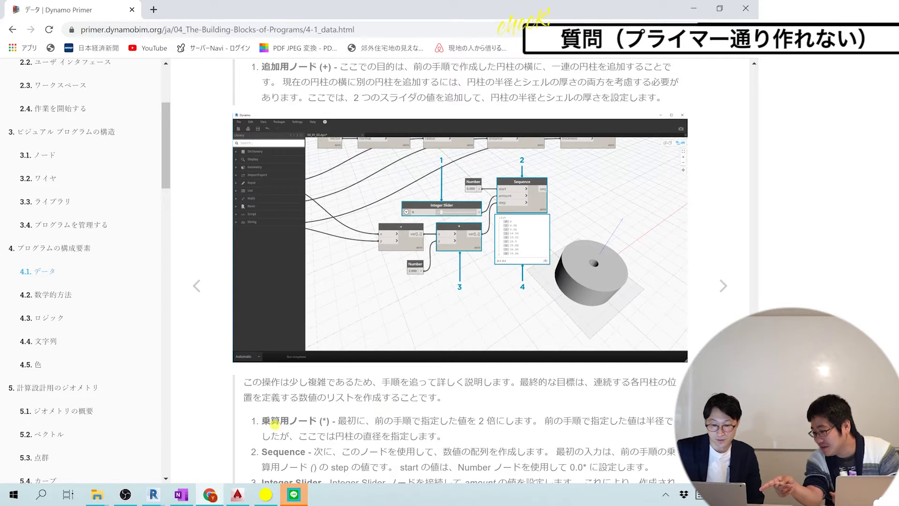
pyautogui.moveTo(265, 420); pyautogui.dragTo(330, 422)
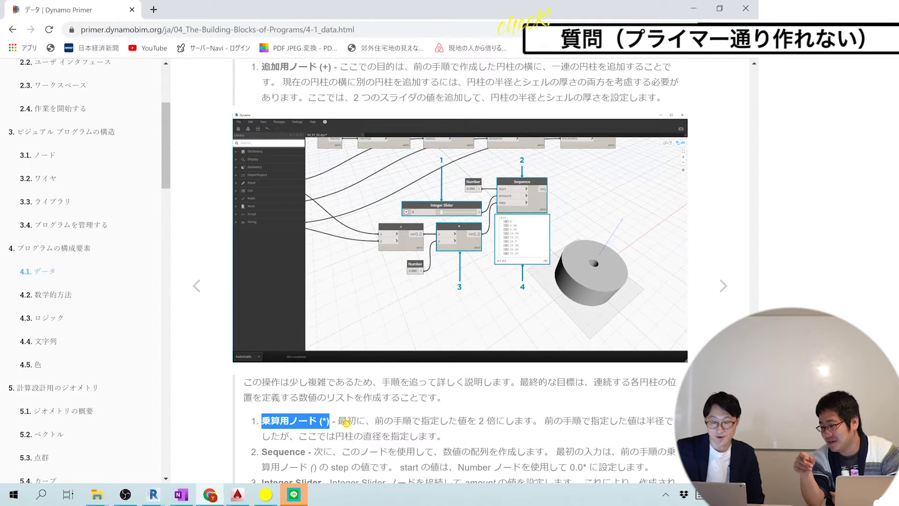
pyautogui.click(361, 426)
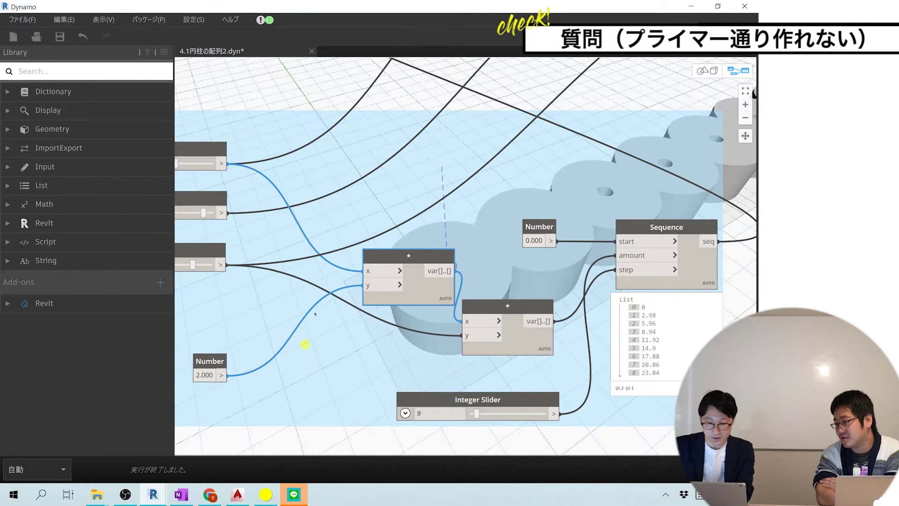
# Step: Delete the misplaced * node and place a new + node left of the lower * node
pyautogui.press('Delete')
pyautogui.click(61, 71)
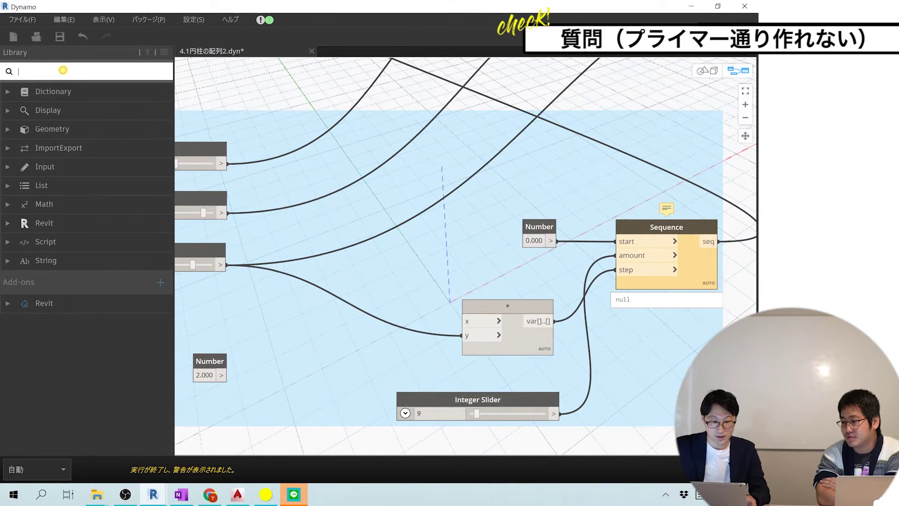
pyautogui.write('+')
pyautogui.moveTo(42, 99)
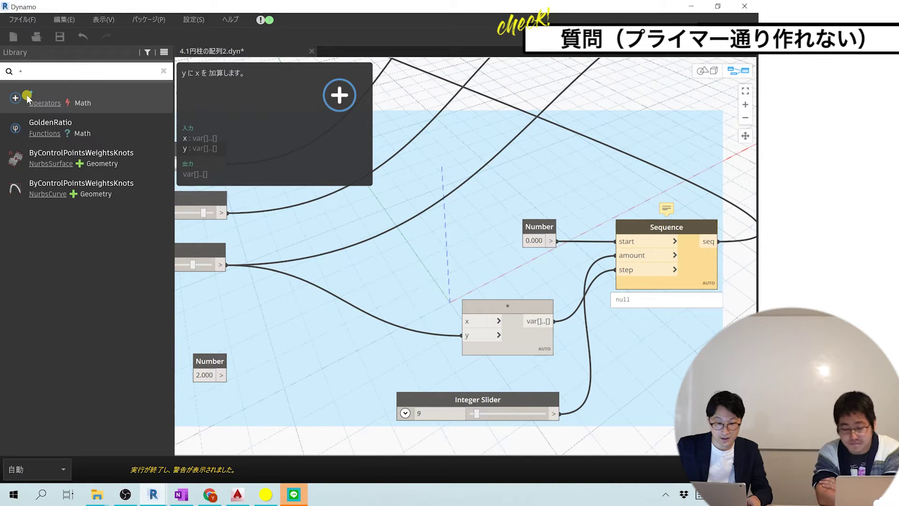
pyautogui.click(27, 97)
pyautogui.moveTo(472, 244)
pyautogui.mouseDown()
pyautogui.moveTo(421, 261)
pyautogui.moveTo(376, 262)
pyautogui.mouseUp()
# Step: Wire radius and Number 2.000 into the + node, and its result into the * node's x
pyautogui.click(227, 376)
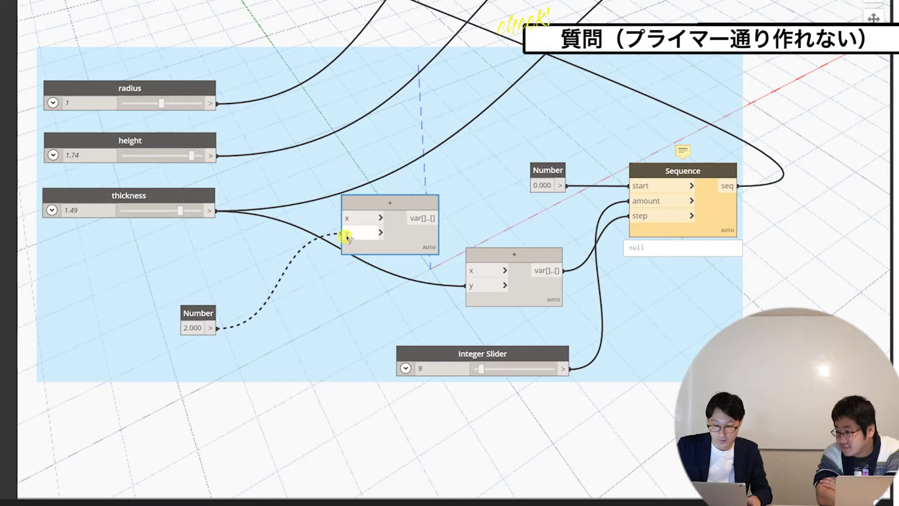
pyautogui.click(342, 234)
pyautogui.click(211, 103)
pyautogui.click(342, 218)
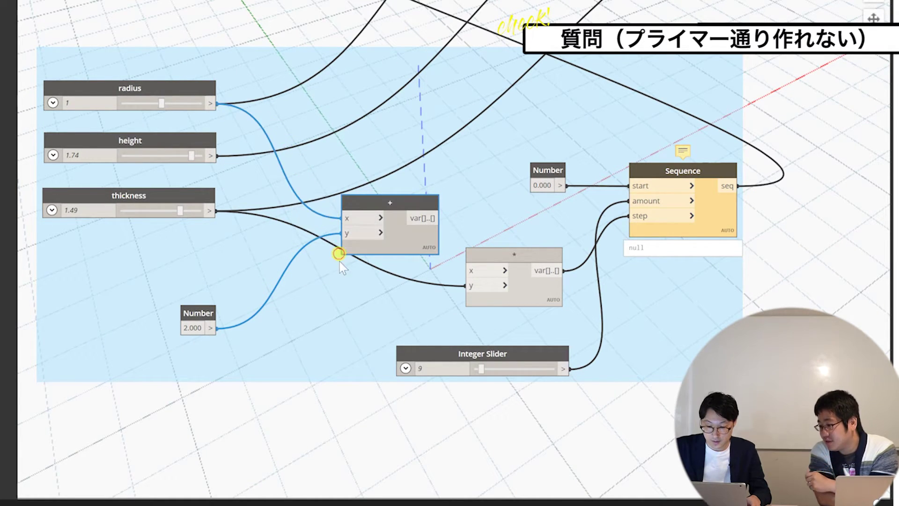
pyautogui.click(428, 218)
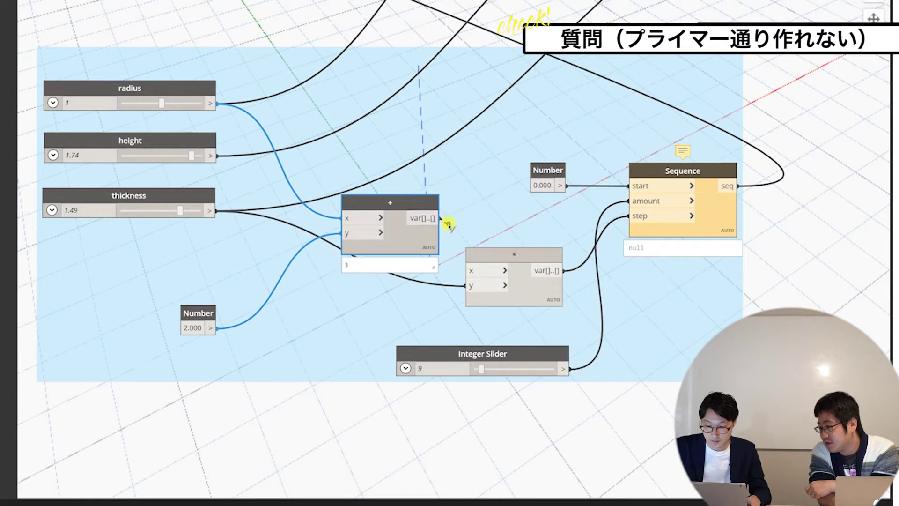
pyautogui.click(472, 270)
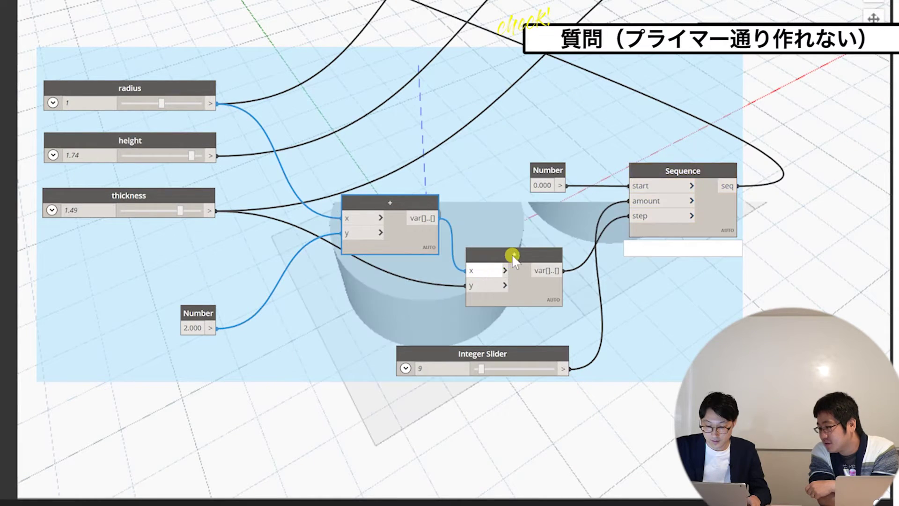
pyautogui.moveTo(515, 253); pyautogui.dragTo(523, 239)
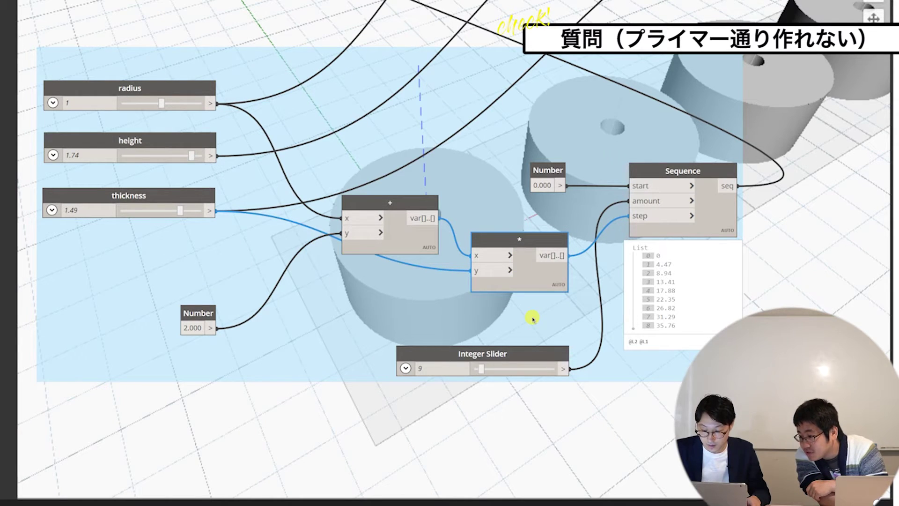
# Step: Move the Integer Slider up and paste a duplicate + node with its inputs
pyautogui.moveTo(530, 354); pyautogui.dragTo(534, 340)
pyautogui.click(526, 396)
pyautogui.scroll(-2, 573, 422)
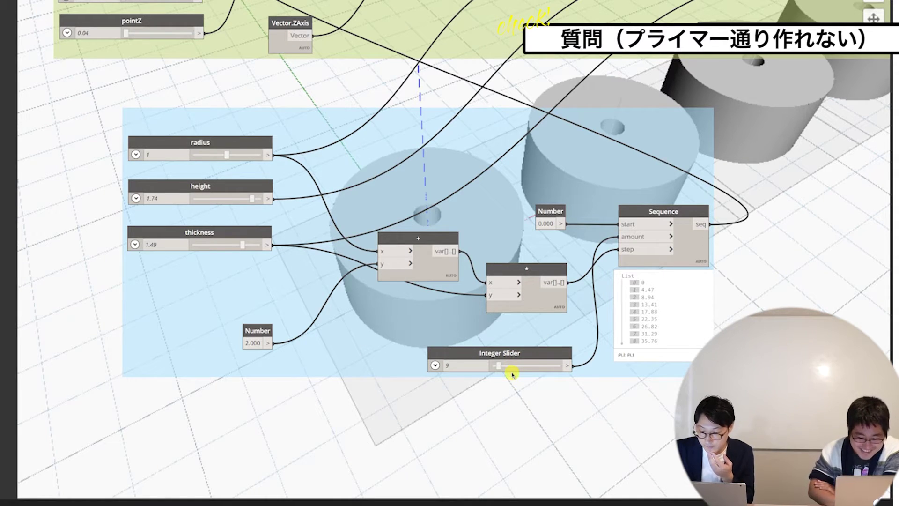
pyautogui.scroll(1, 508, 412)
pyautogui.hotkey('ctrl', 'v')
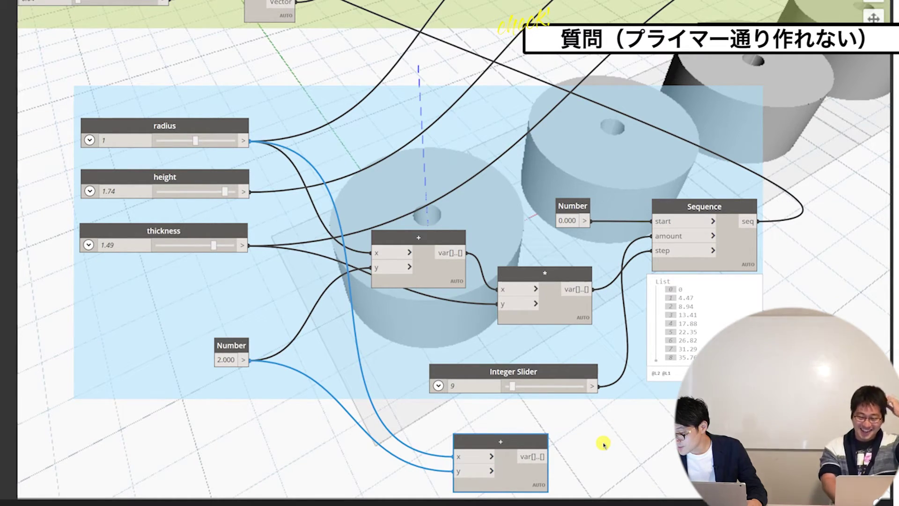
# Step: Delete the original + node, then undo back to unwired step nodes
pyautogui.click(604, 444)
pyautogui.moveTo(427, 240)
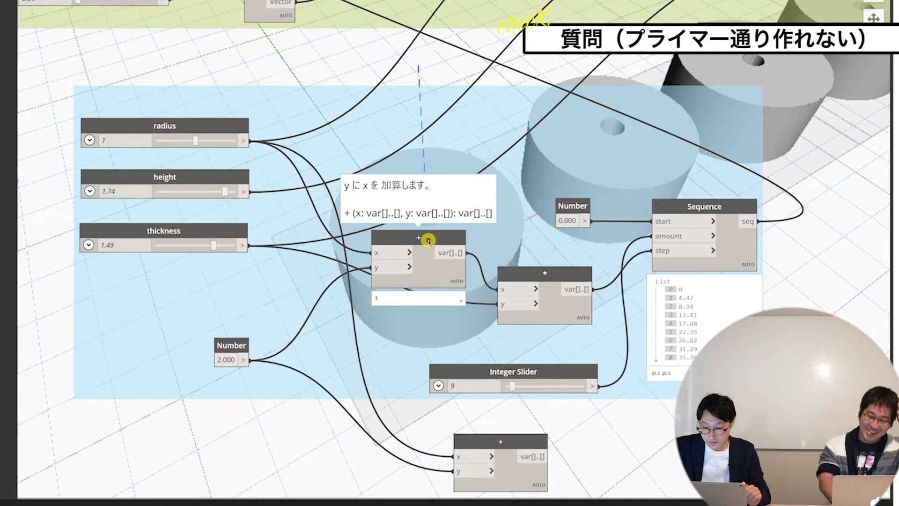
pyautogui.click(428, 241)
pyautogui.press('Delete')
pyautogui.click(525, 277)
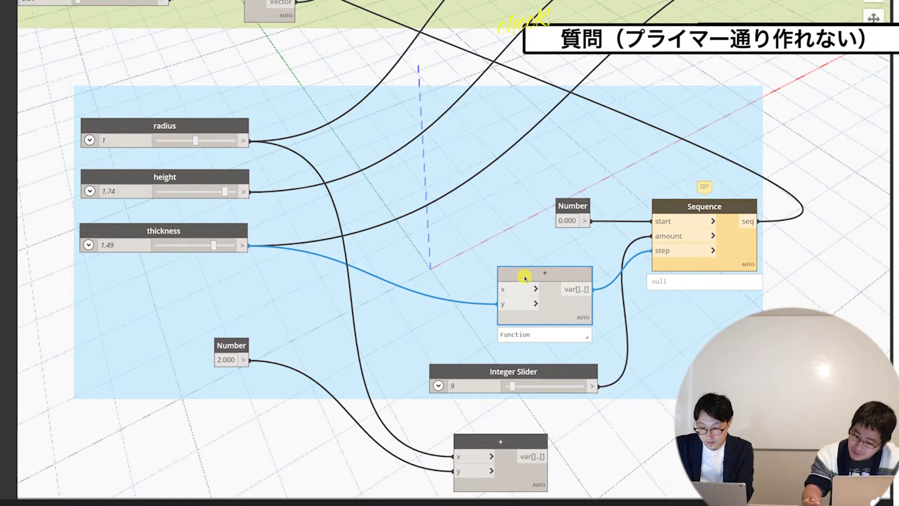
pyautogui.hotkey('ctrl', 'z')
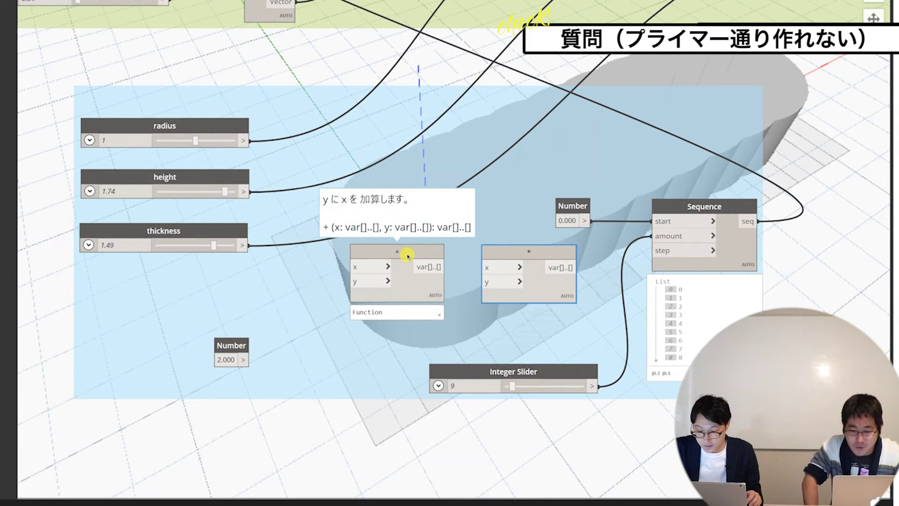
# Step: Arrange the unwired * and + nodes side by side
pyautogui.moveTo(415, 270); pyautogui.dragTo(574, 319)
pyautogui.moveTo(539, 253); pyautogui.dragTo(426, 252)
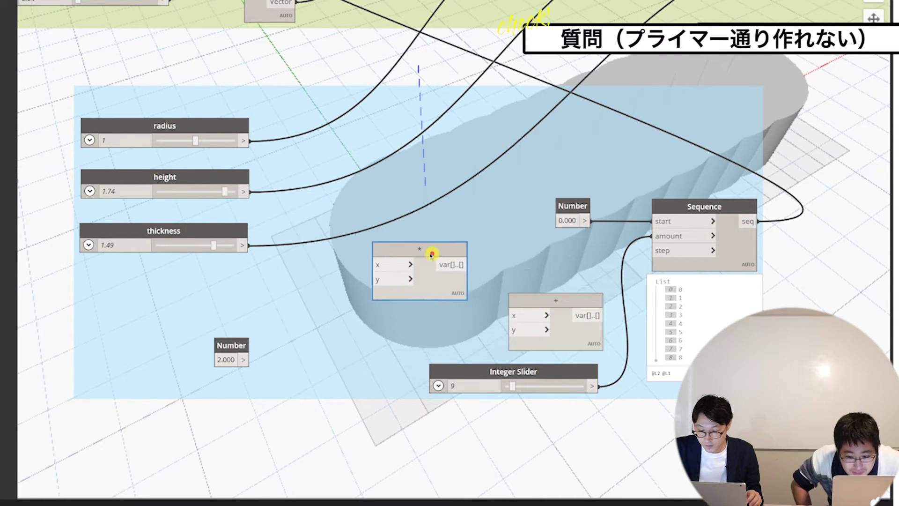
pyautogui.moveTo(560, 300); pyautogui.dragTo(552, 251)
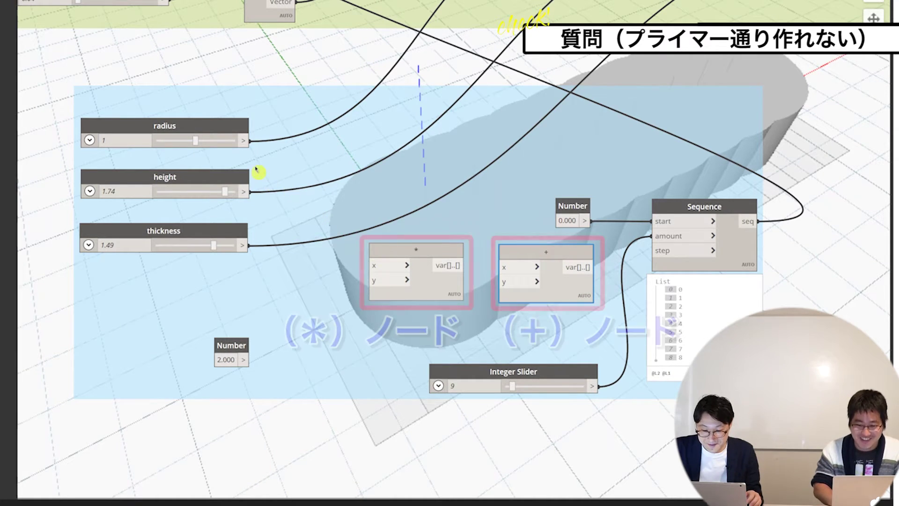
# Step: Multiply radius by 2 with the * node, then add thickness with the + node
pyautogui.click(250, 141)
pyautogui.click(371, 265)
pyautogui.click(244, 360)
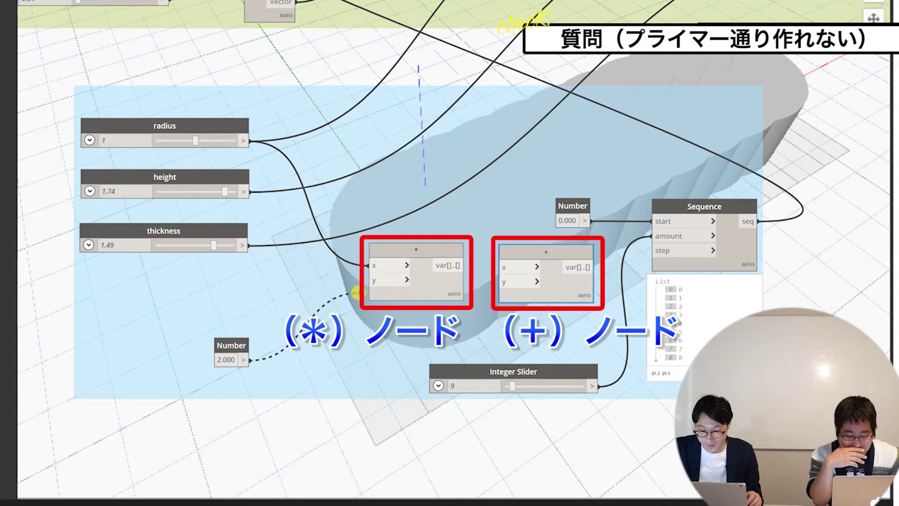
pyautogui.click(369, 280)
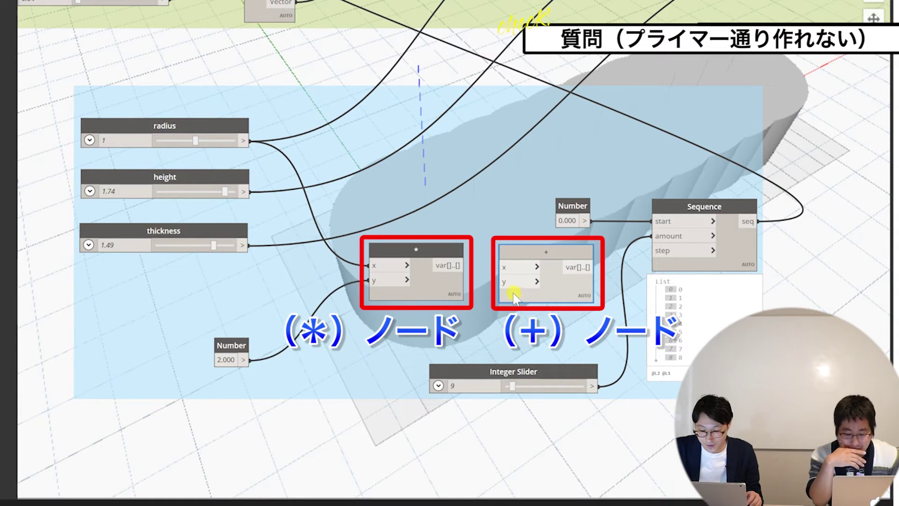
pyautogui.click(507, 266)
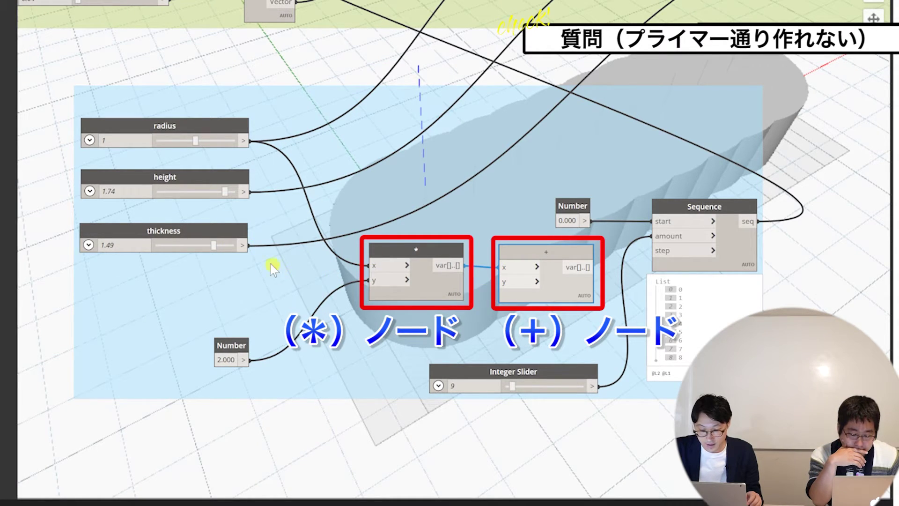
pyautogui.click(244, 246)
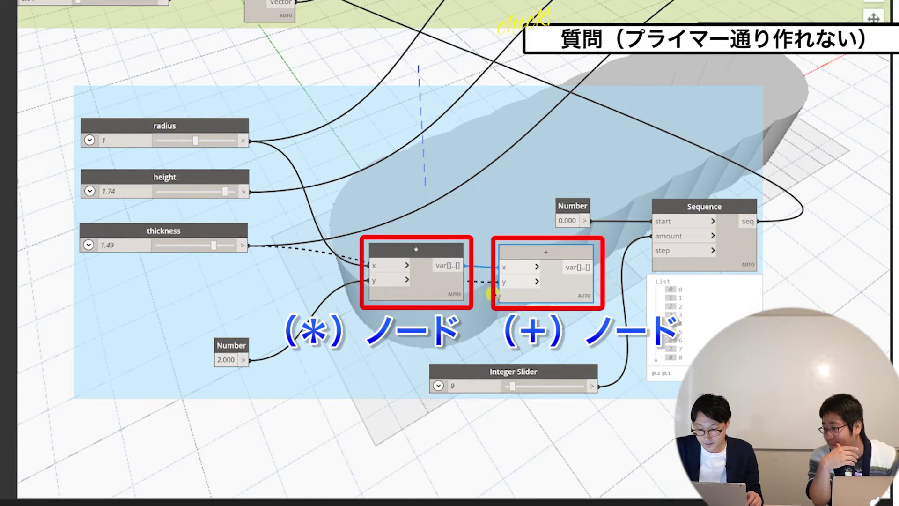
pyautogui.click(507, 286)
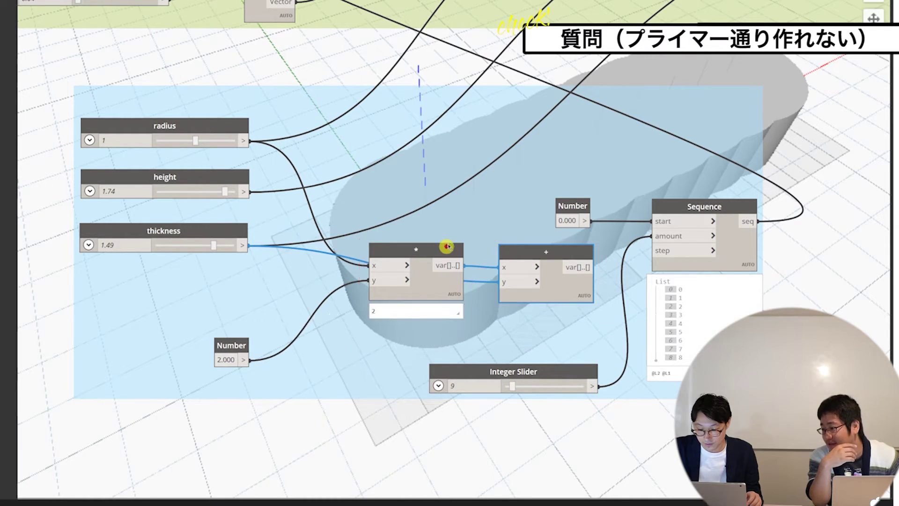
# Step: Feed the + result into Sequence's step and view the cylinders spaced 3.49 apart
pyautogui.moveTo(445, 251); pyautogui.dragTo(462, 224)
pyautogui.moveTo(556, 252); pyautogui.dragTo(566, 262)
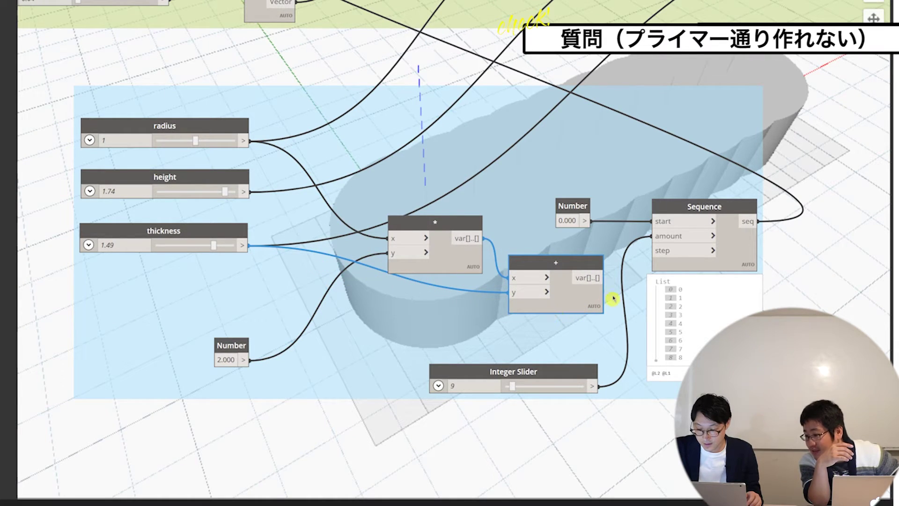
pyautogui.moveTo(604, 278)
pyautogui.mouseDown()
pyautogui.moveTo(648, 267)
pyautogui.moveTo(653, 254)
pyautogui.mouseUp()
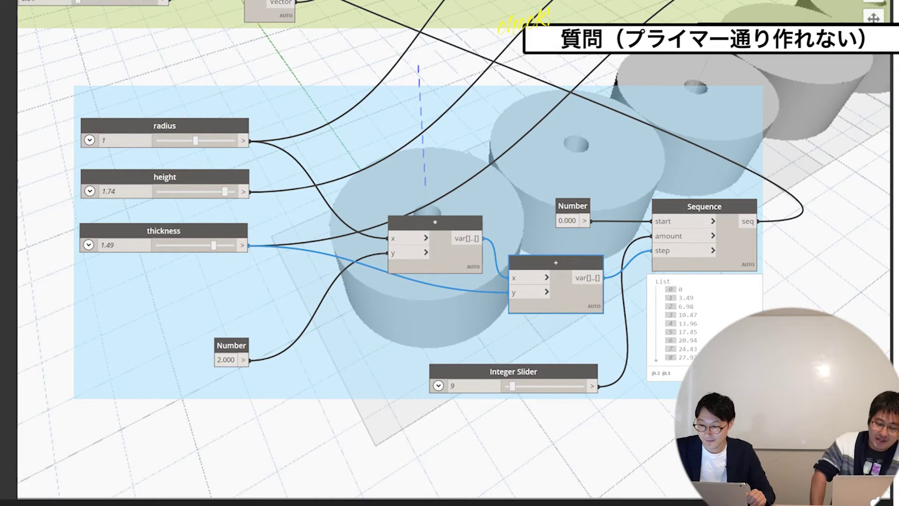
pyautogui.hotkey('ctrl', 'b')
pyautogui.moveTo(568, 241)
pyautogui.mouseDown()
pyautogui.moveTo(543, 246)
pyautogui.moveTo(588, 253)
pyautogui.mouseUp()
pyautogui.moveTo(511, 254)
pyautogui.mouseDown()
pyautogui.moveTo(321, 257)
pyautogui.moveTo(371, 265)
pyautogui.moveTo(369, 255)
pyautogui.mouseUp()
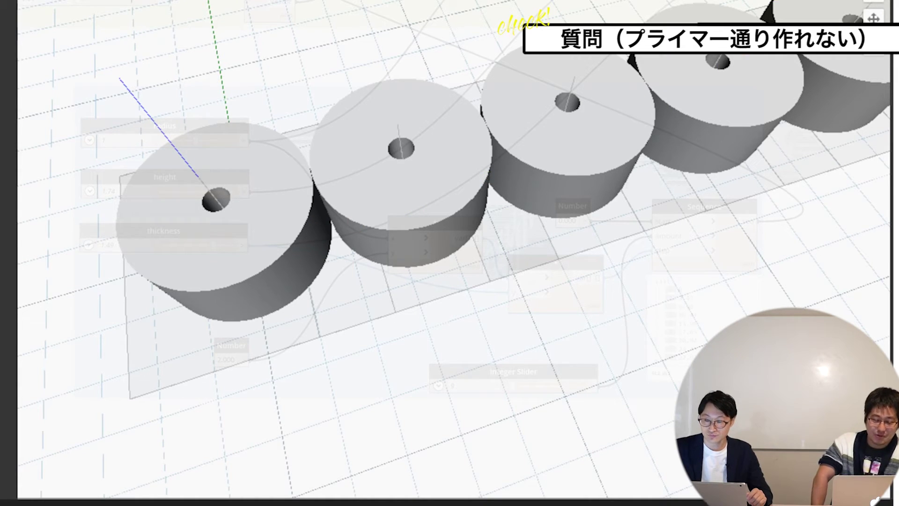
# Step: Return to graph editing and confirm the * node's name in Edit Node Name
pyautogui.hotkey('ctrl', 'b')
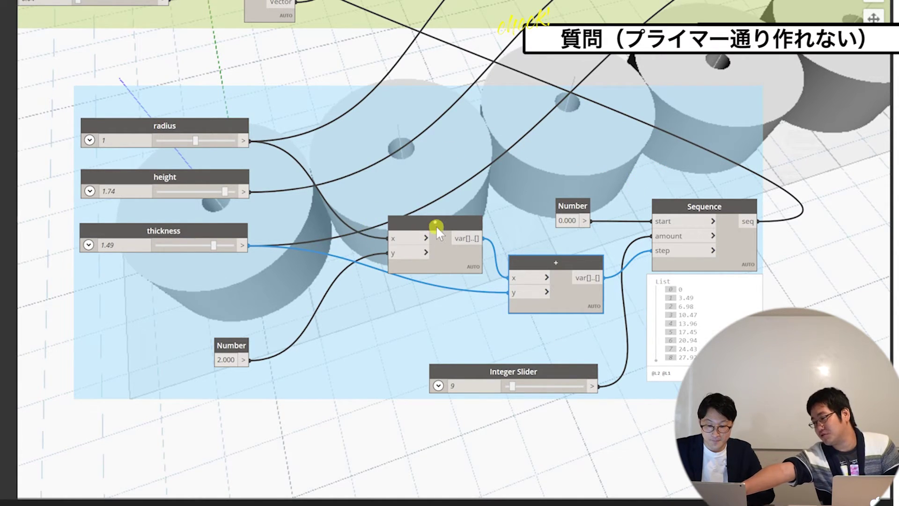
pyautogui.moveTo(436, 223)
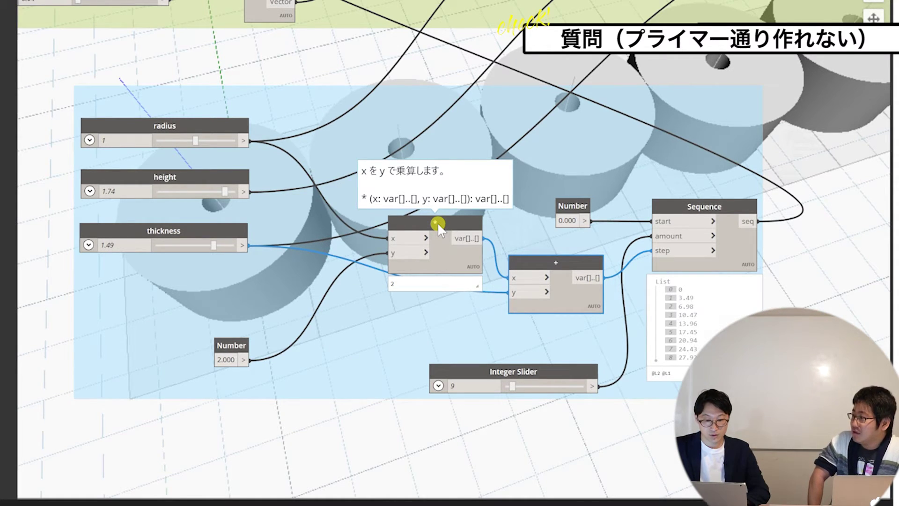
pyautogui.doubleClick(437, 223)
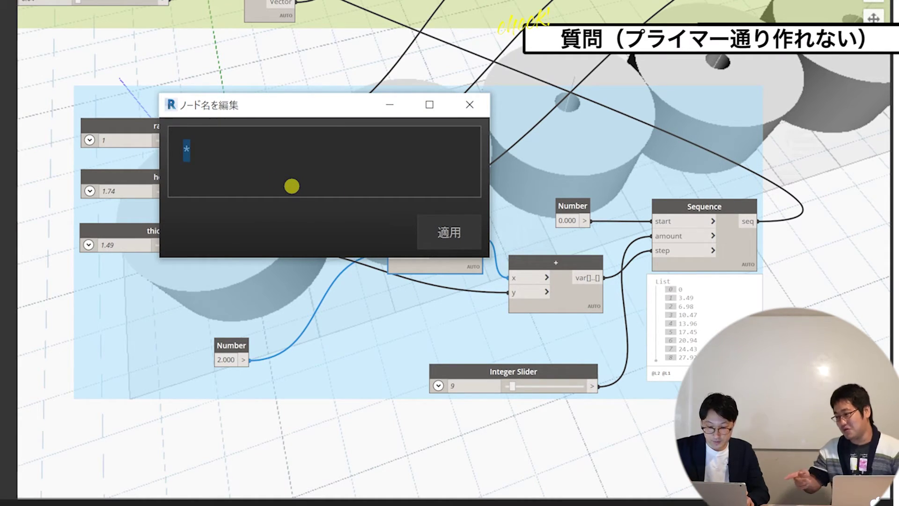
pyautogui.click(438, 234)
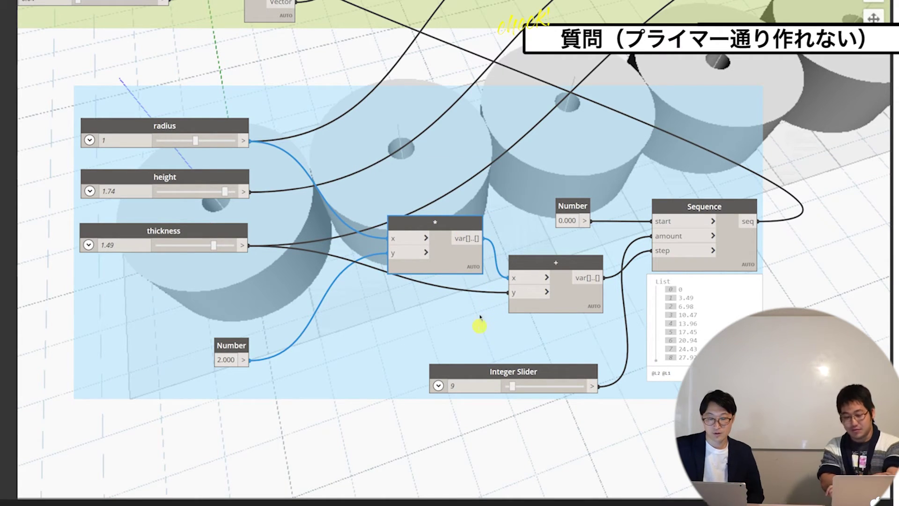
pyautogui.scroll(2, 458, 279)
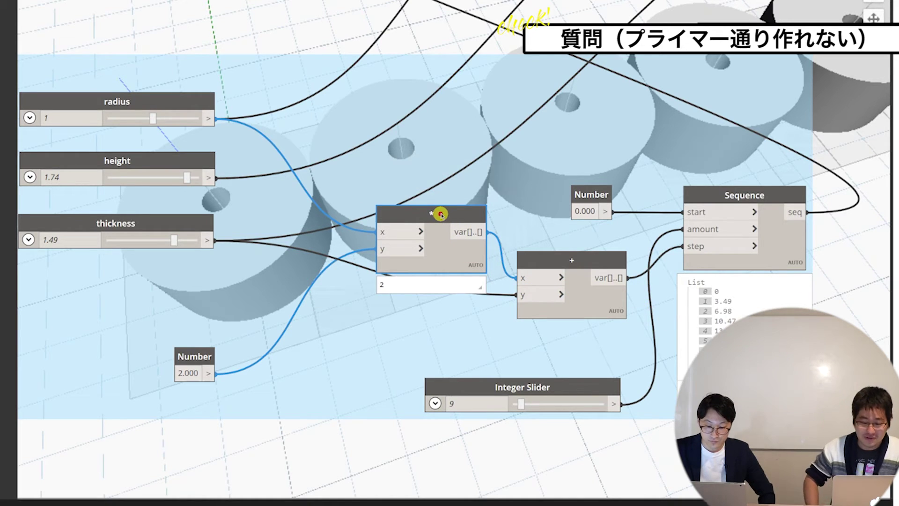
pyautogui.moveTo(439, 214); pyautogui.dragTo(447, 217)
pyautogui.click(344, 464)
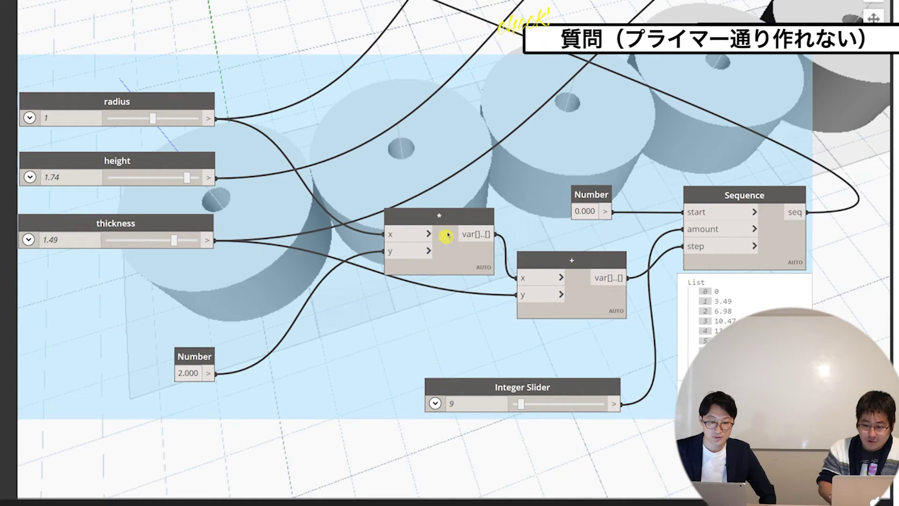
pyautogui.moveTo(460, 215); pyautogui.dragTo(453, 217)
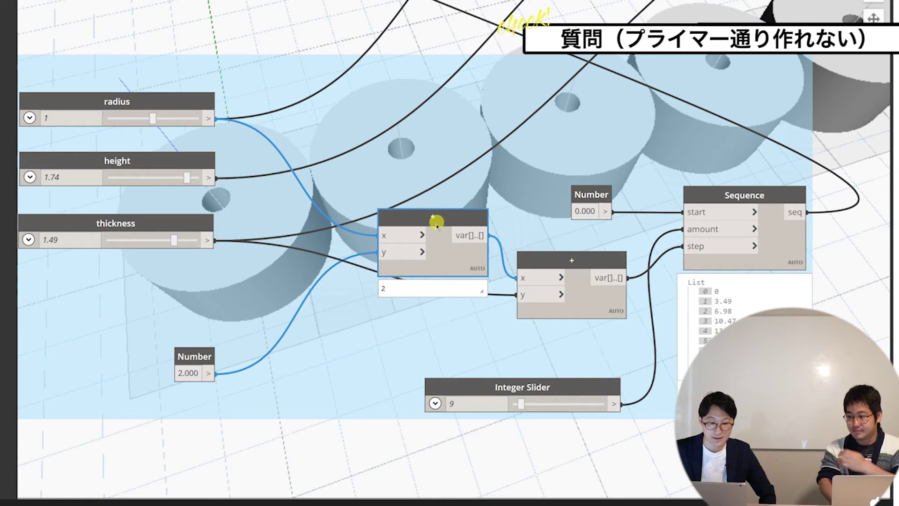
pyautogui.moveTo(439, 215)
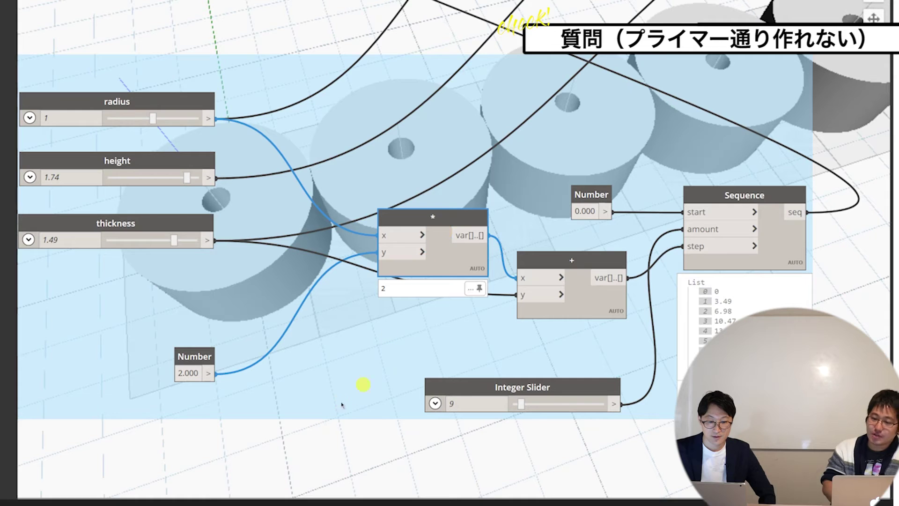
pyautogui.click(302, 459)
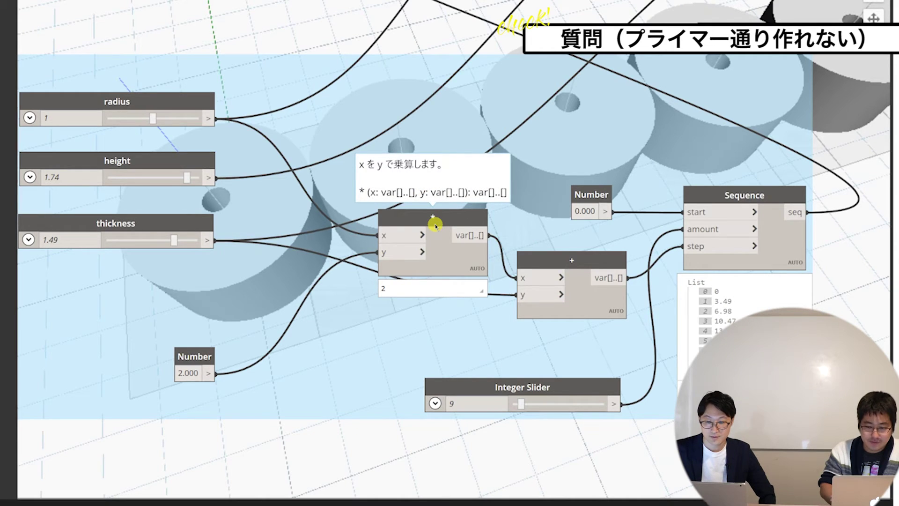
pyautogui.scroll(-2, 435, 229)
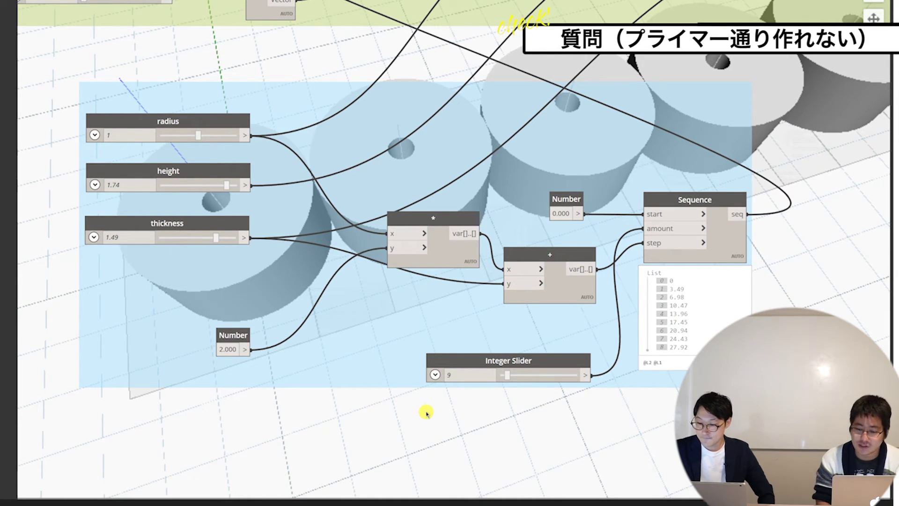
pyautogui.moveTo(425, 417); pyautogui.dragTo(487, 456)
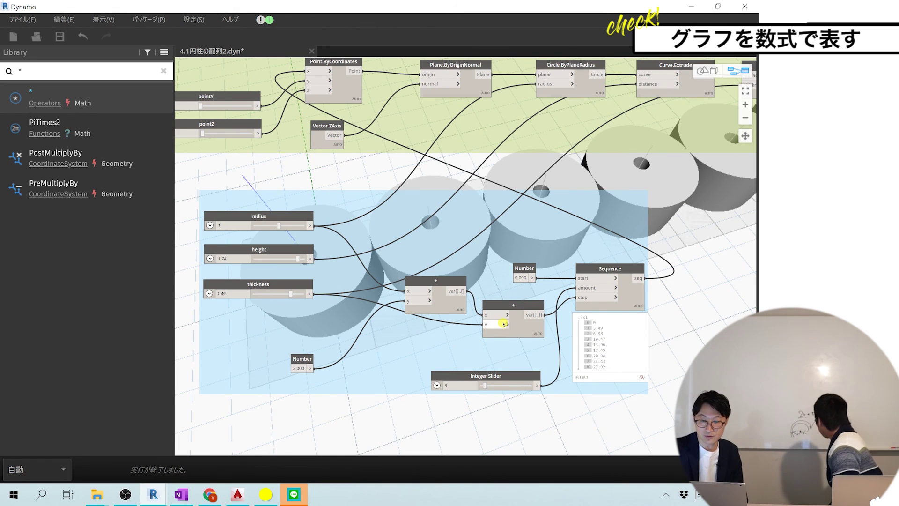
pyautogui.scroll(-2, 492, 314)
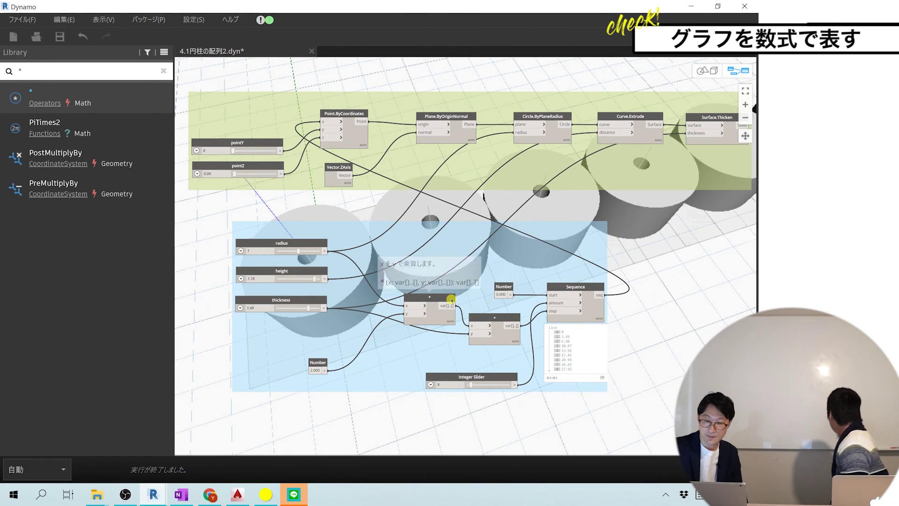
pyautogui.scroll(1, 464, 297)
pyautogui.scroll(1, 466, 296)
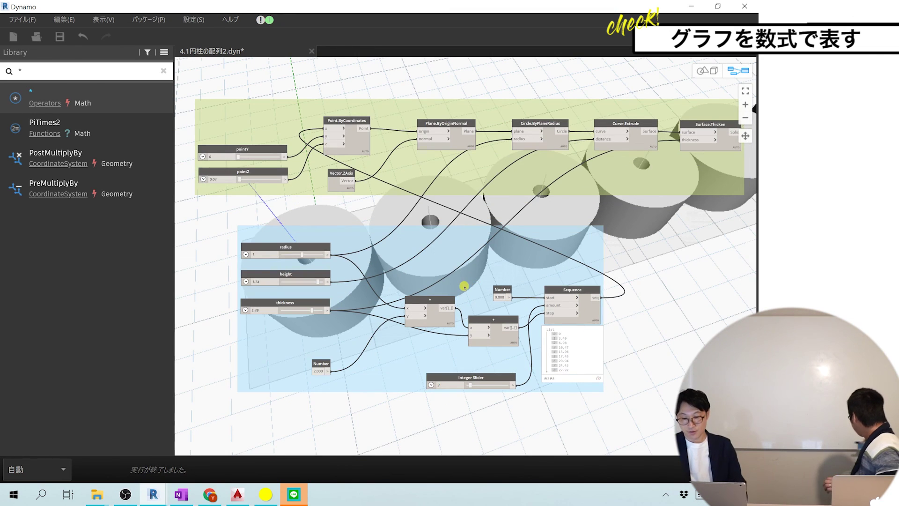
pyautogui.scroll(1, 468, 294)
pyautogui.scroll(1, 472, 294)
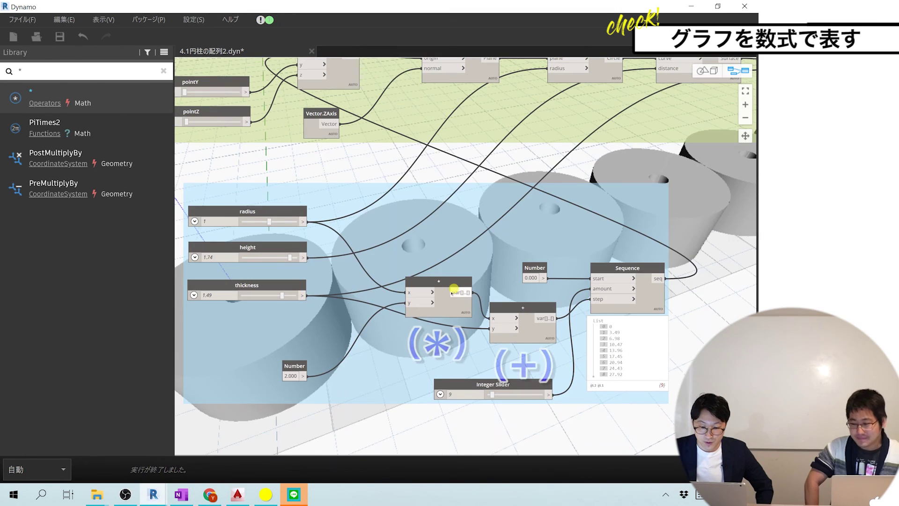